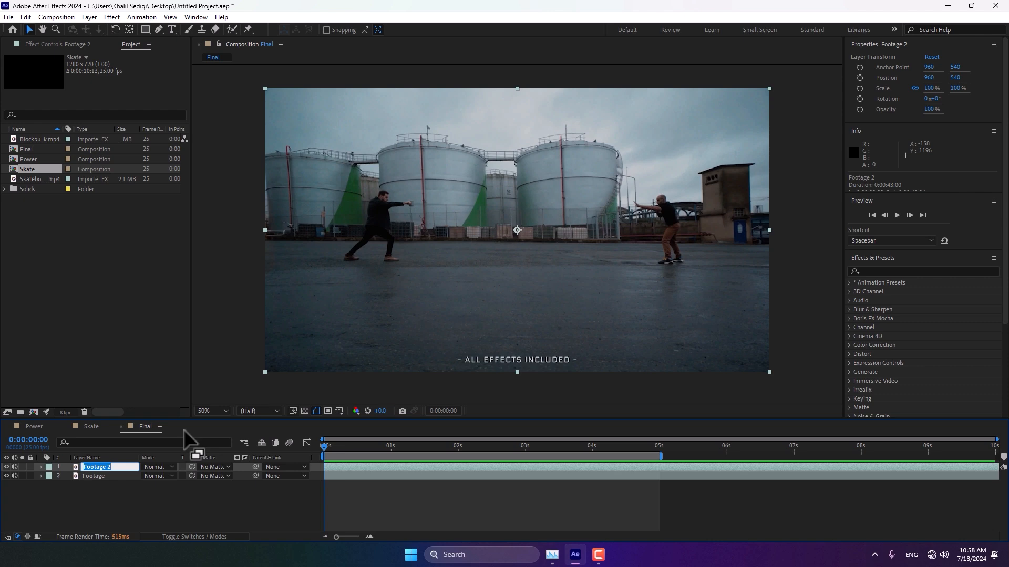
Step: Rename the duplicated top footage layer to Map
{"action": "type", "text": "Map"}
{"action": "left_click", "coordinate": [128, 492]}
{"action": "left_click", "coordinate": [97, 465]}
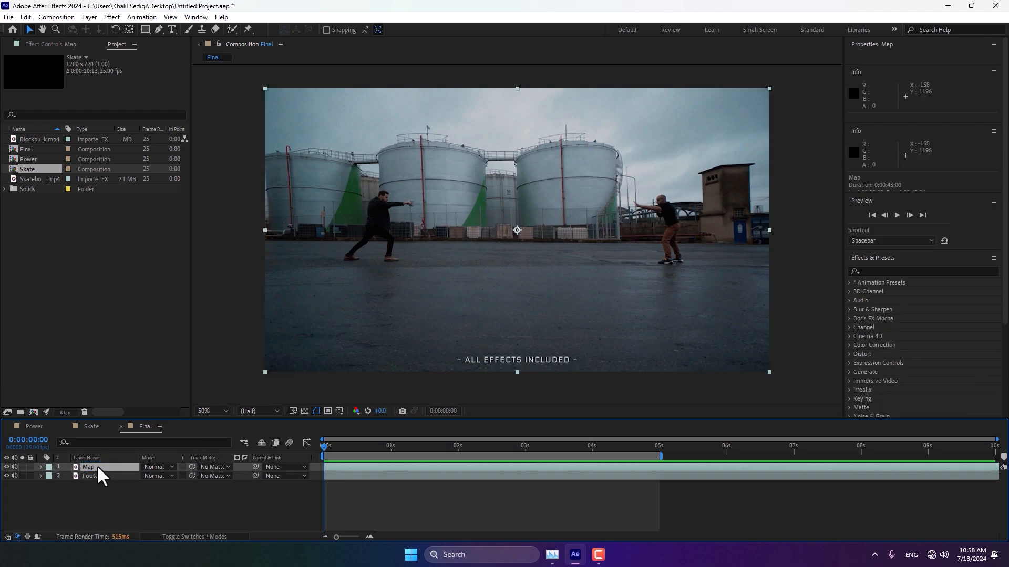
Step: Apply the irrealix loopFlow effect to the Map layer and set Across Base Points to 30
{"action": "left_click", "coordinate": [109, 15]}
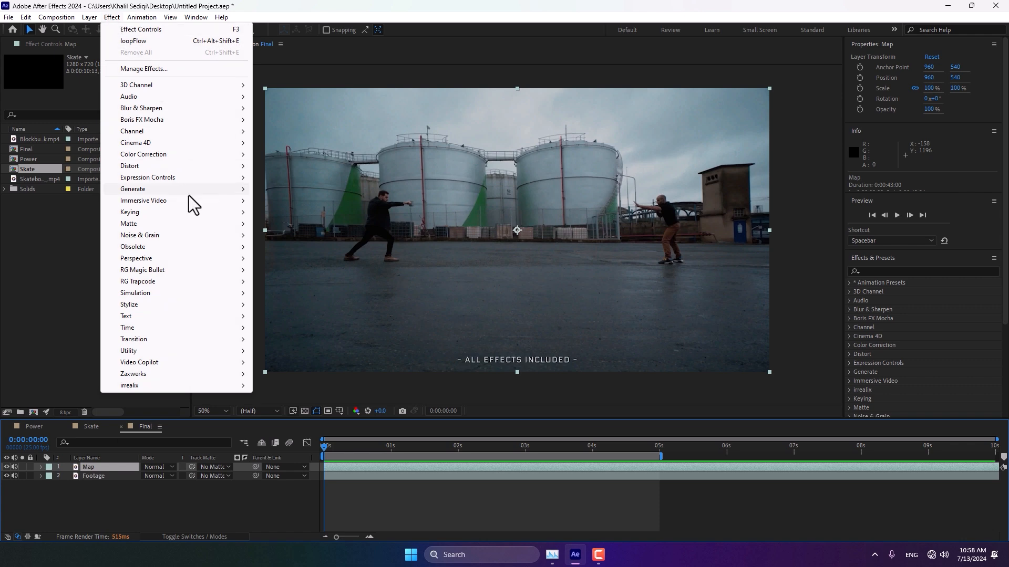
{"action": "mouse_move", "coordinate": [200, 383]}
{"action": "left_click", "coordinate": [310, 387]}
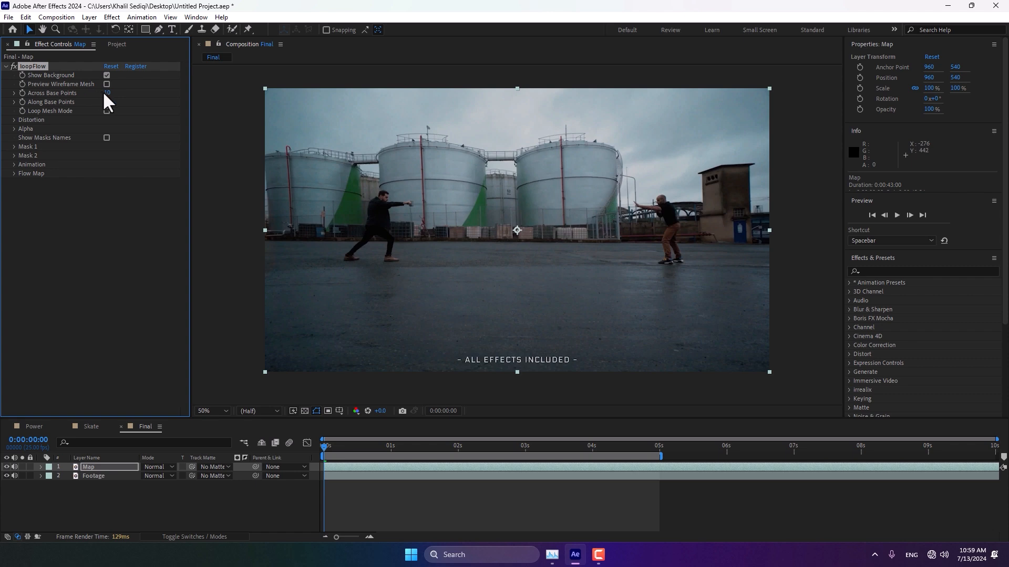
{"action": "mouse_move", "coordinate": [105, 94]}
{"action": "left_mouse_down"}
{"action": "mouse_move", "coordinate": [168, 93]}
{"action": "mouse_move", "coordinate": [115, 95]}
{"action": "left_mouse_up"}
Step: In the loopFlow Flow Map group, enable Flow Map Draw and set Flow Map Amplitude to 4%
{"action": "left_click", "coordinate": [14, 174]}
{"action": "left_click", "coordinate": [107, 181]}
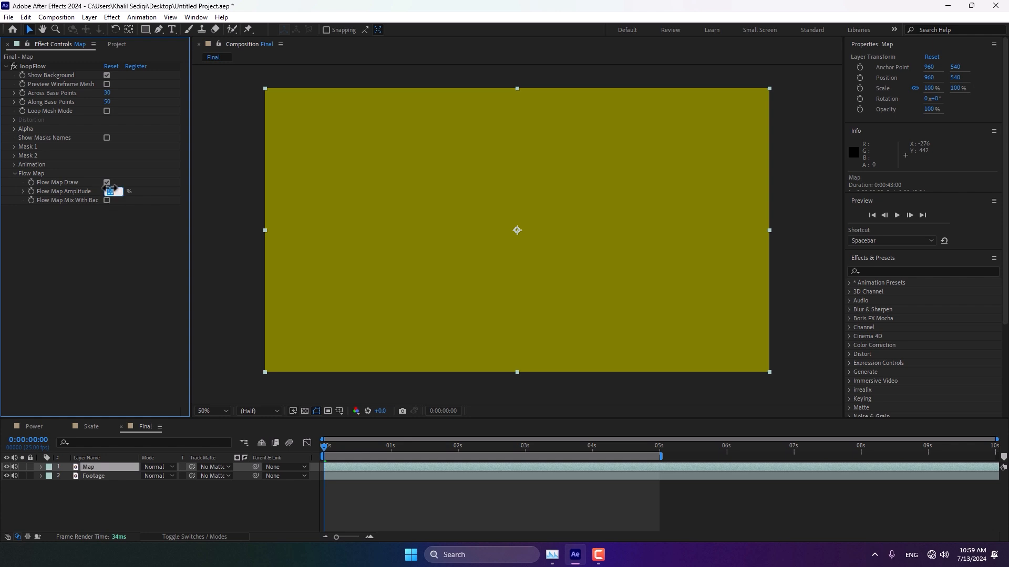
{"action": "left_click", "coordinate": [112, 191]}
{"action": "type", "text": "4"}
{"action": "key", "text": "Return"}
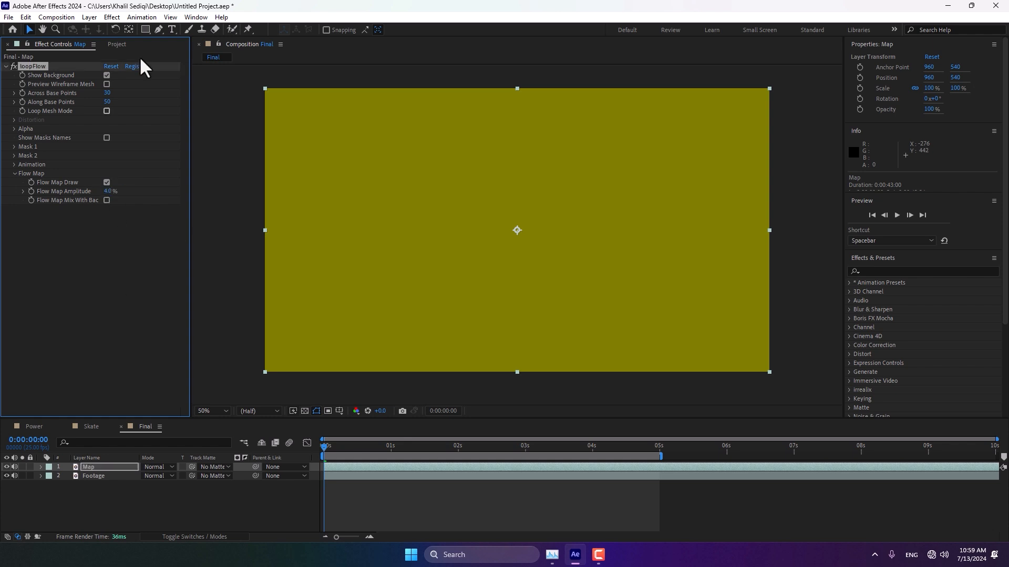
{"action": "left_click", "coordinate": [14, 147]}
{"action": "left_click", "coordinate": [14, 147]}
{"action": "left_click", "coordinate": [7, 467]}
{"action": "left_click", "coordinate": [105, 458]}
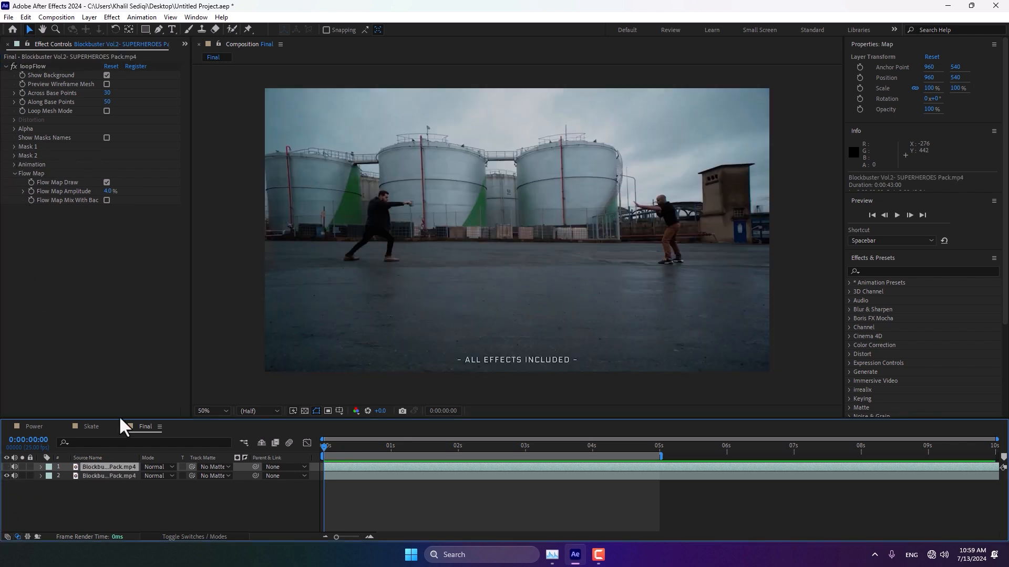
{"action": "left_click", "coordinate": [87, 456]}
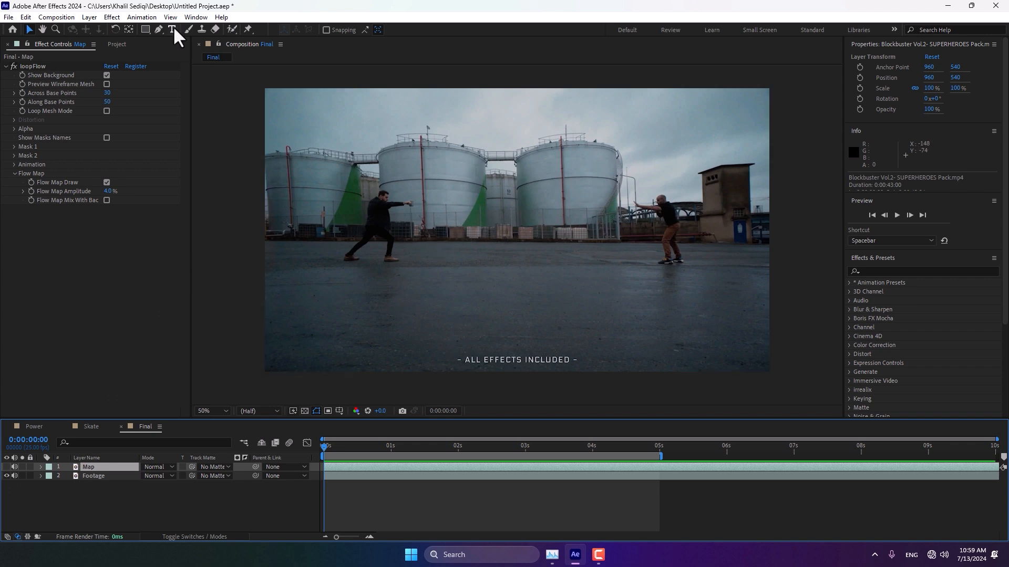
Step: With the Pen tool, draw an open curved mask on the Map layer from the right fighter's hands looping around the left fighter
{"action": "left_click_drag", "start_coordinate": [153, 27], "coordinate": [201, 31]}
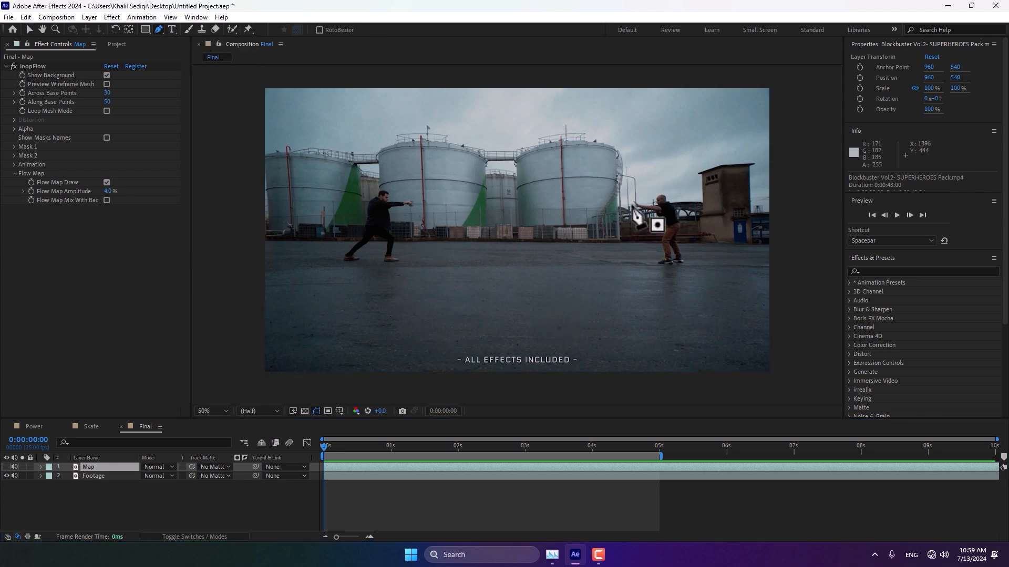
{"action": "left_click", "coordinate": [631, 203]}
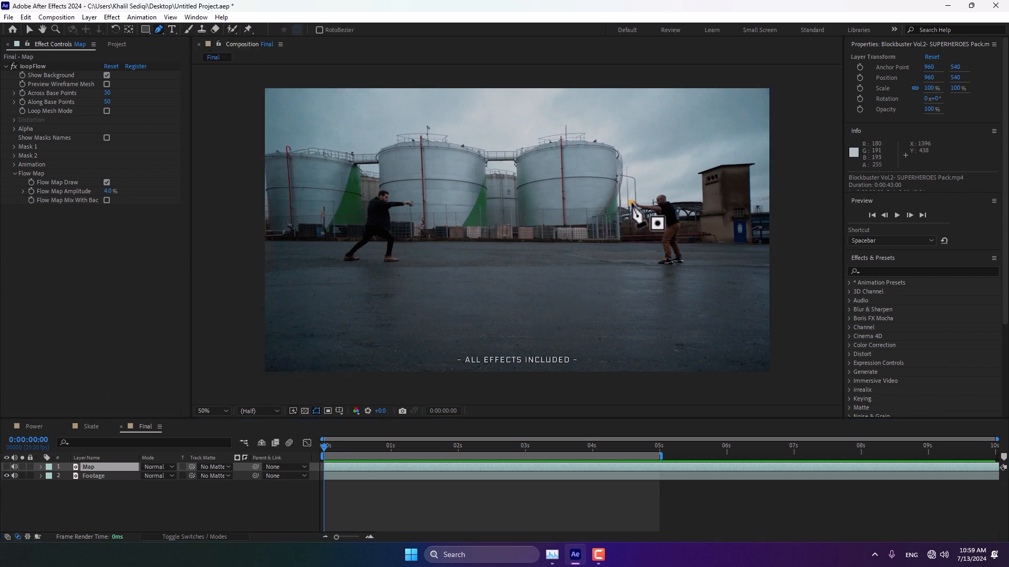
{"action": "left_click", "coordinate": [357, 269]}
{"action": "left_click_drag", "start_coordinate": [349, 269], "coordinate": [285, 260]}
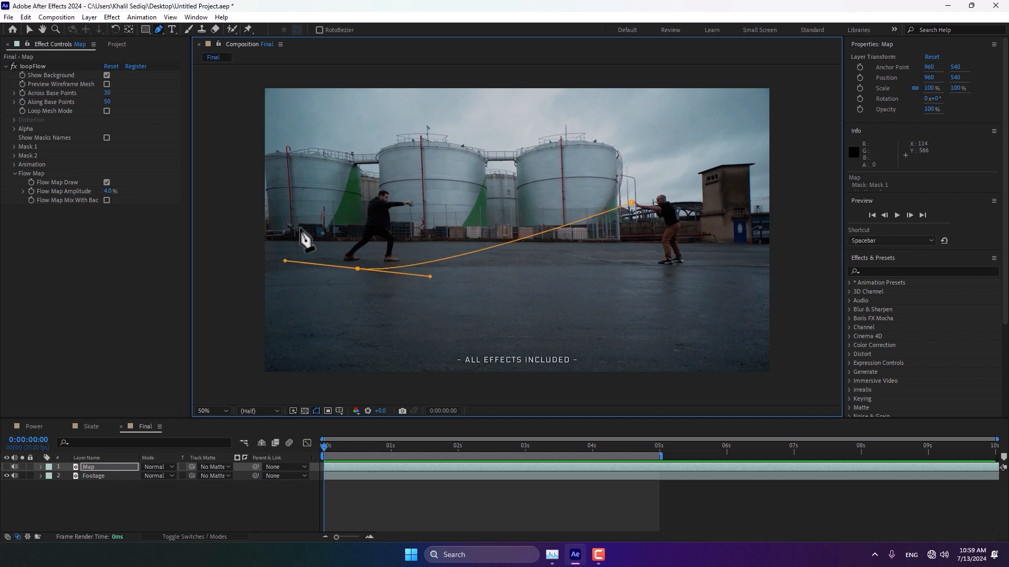
{"action": "left_click", "coordinate": [357, 181]}
{"action": "left_click_drag", "start_coordinate": [360, 185], "coordinate": [417, 160]}
{"action": "left_click", "coordinate": [417, 201]}
{"action": "left_click_drag", "start_coordinate": [327, 170], "coordinate": [296, 169]}
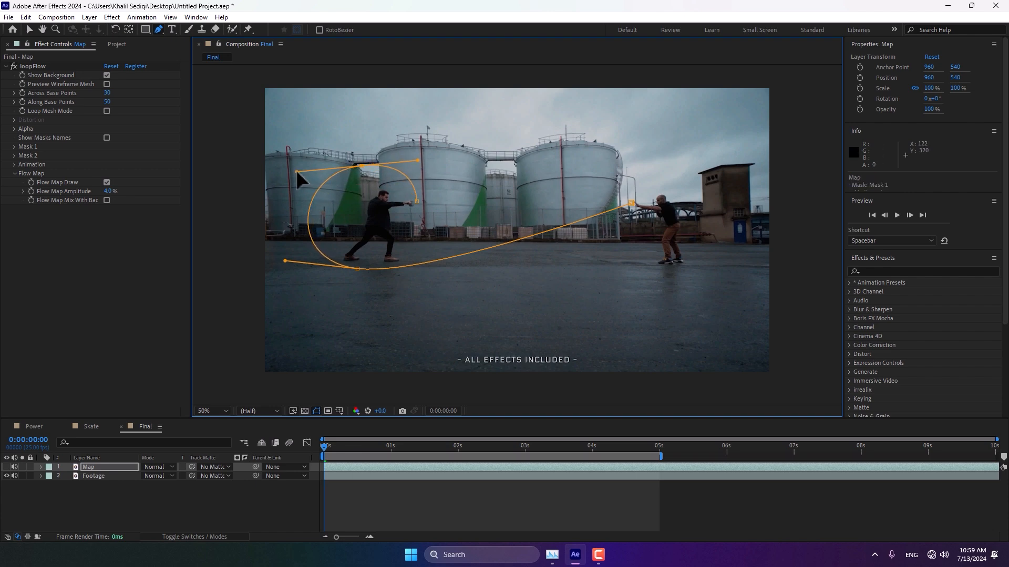
{"action": "left_click", "coordinate": [85, 466]}
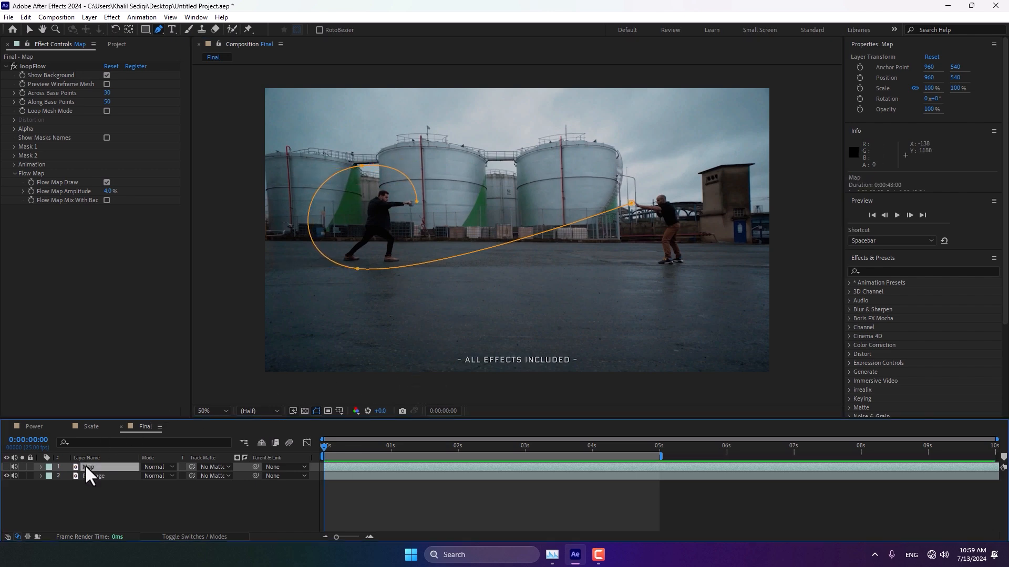
Step: Draw a second open curved mask from the right fighter's hands sweeping wide around the left side of the frame
{"action": "left_click", "coordinate": [639, 213]}
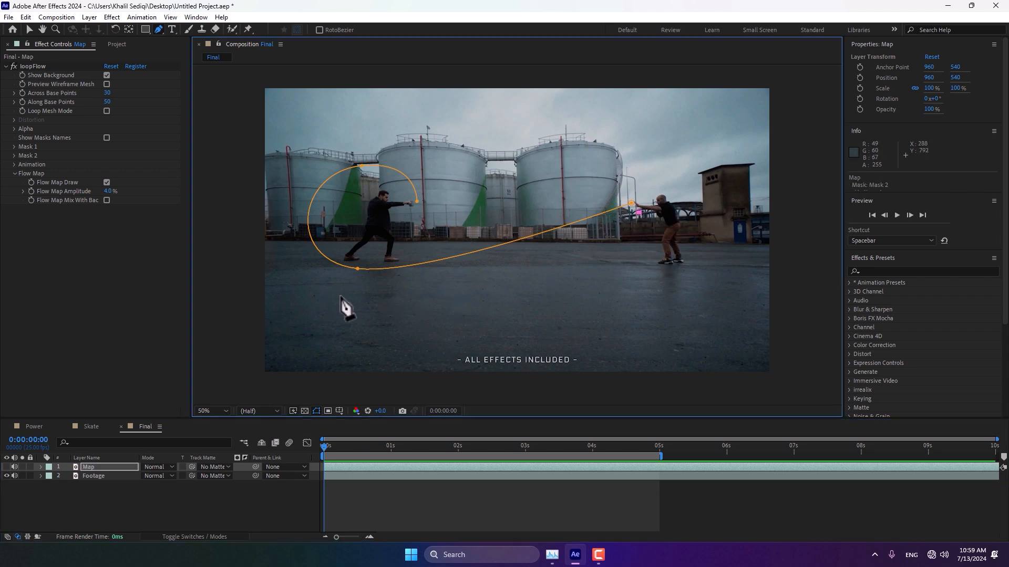
{"action": "left_click_drag", "start_coordinate": [341, 294], "coordinate": [305, 279]}
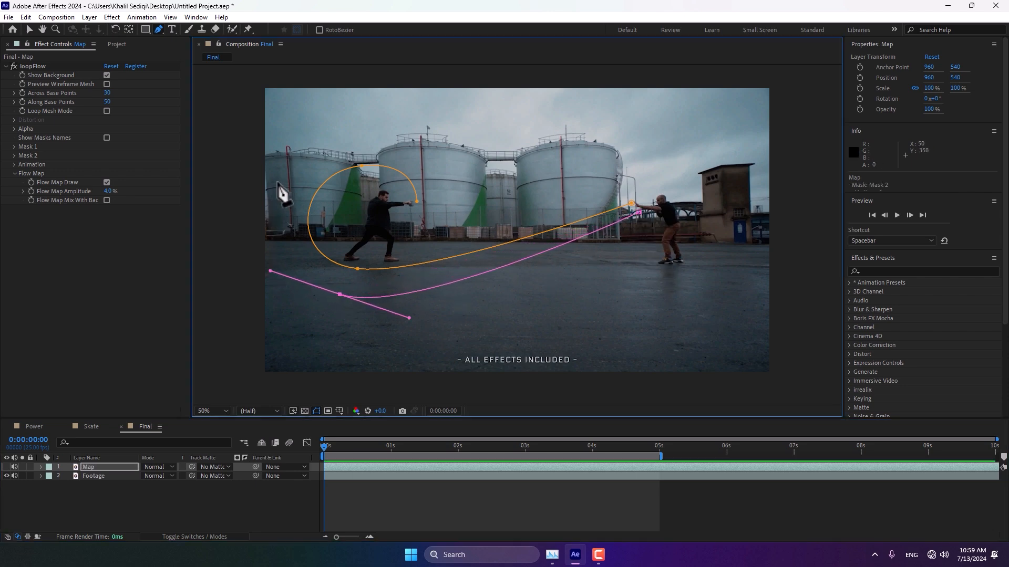
{"action": "left_click_drag", "start_coordinate": [277, 176], "coordinate": [309, 113]}
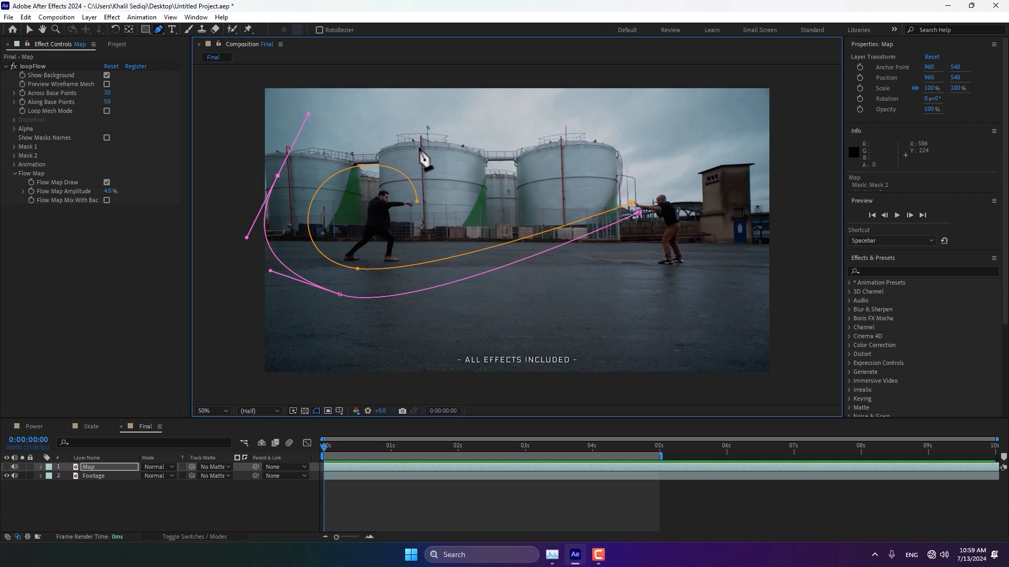
{"action": "left_click_drag", "start_coordinate": [435, 153], "coordinate": [444, 194]}
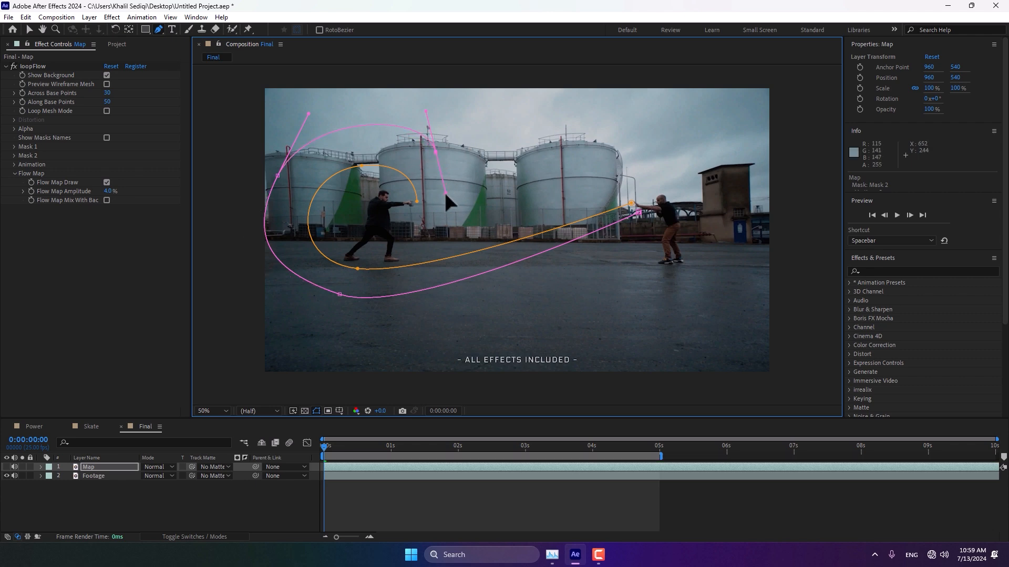
{"action": "left_click", "coordinate": [426, 218]}
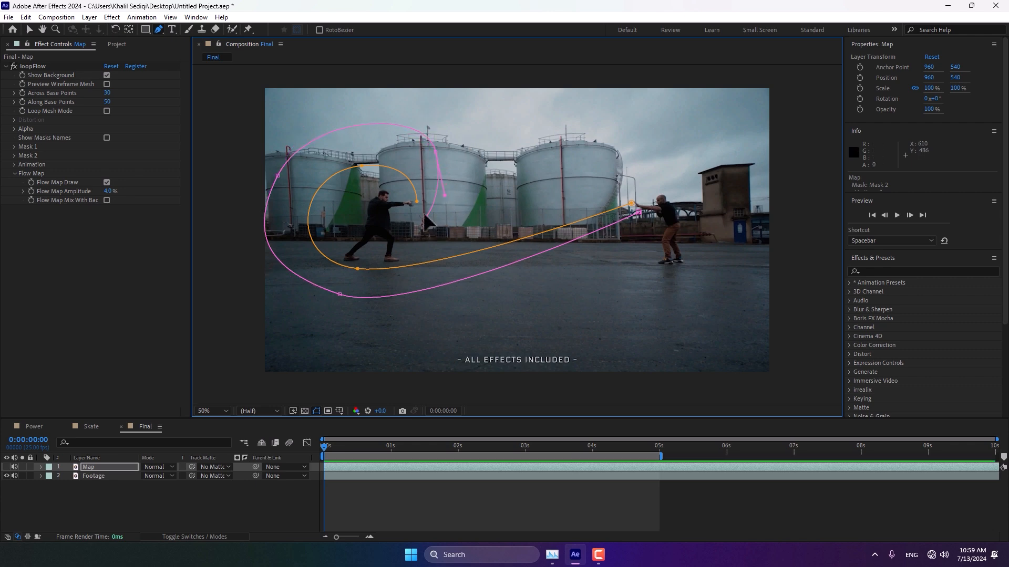
Step: Adjust the second mask's bezier handles to smooth its outer loop
{"action": "left_click", "coordinate": [278, 174]}
{"action": "left_click_drag", "start_coordinate": [281, 163], "coordinate": [277, 158]}
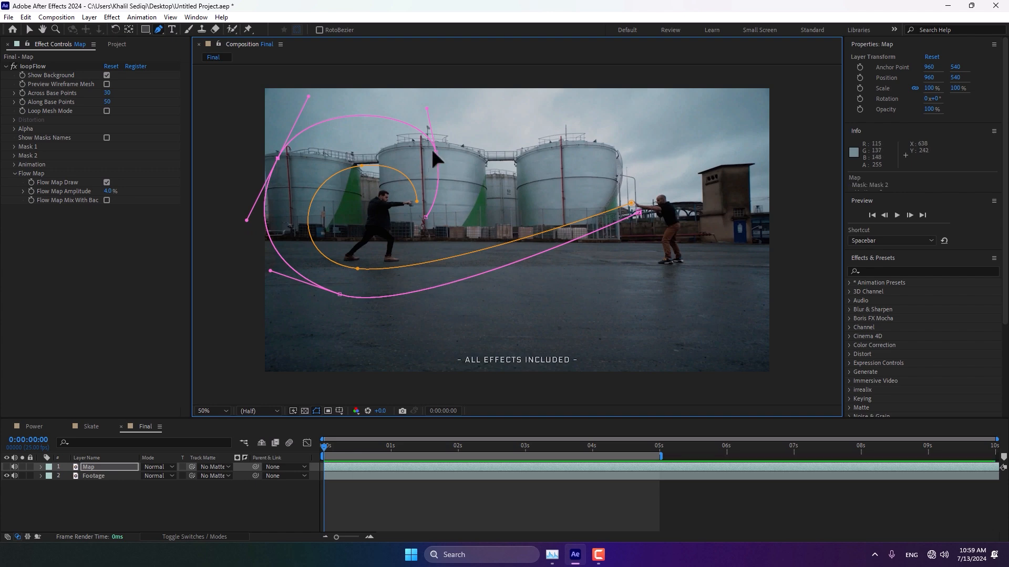
{"action": "left_click_drag", "start_coordinate": [434, 151], "coordinate": [431, 154]}
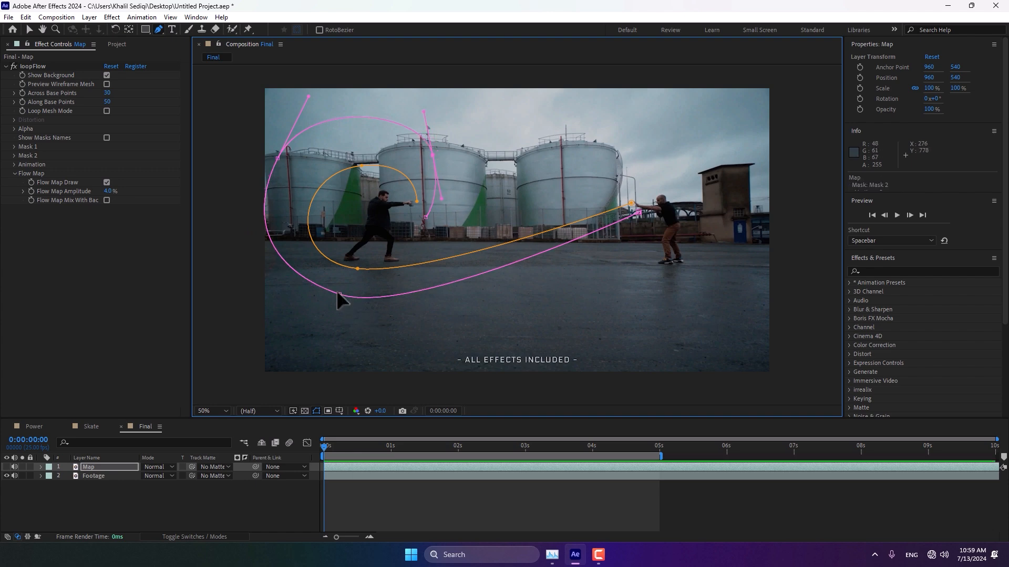
{"action": "left_click_drag", "start_coordinate": [337, 292], "coordinate": [335, 288]}
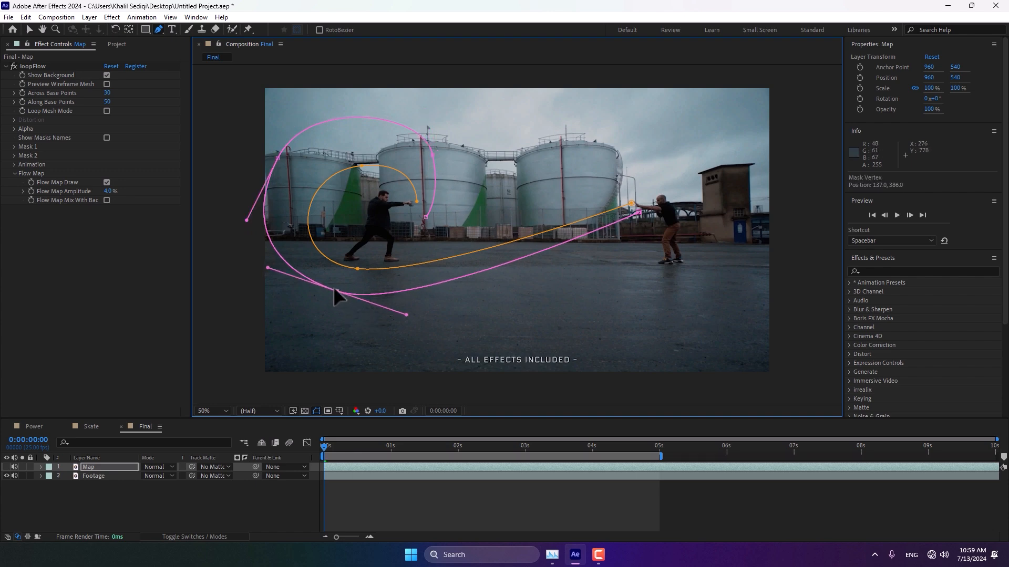
{"action": "left_click", "coordinate": [277, 159]}
{"action": "left_click_drag", "start_coordinate": [306, 94], "coordinate": [308, 107]}
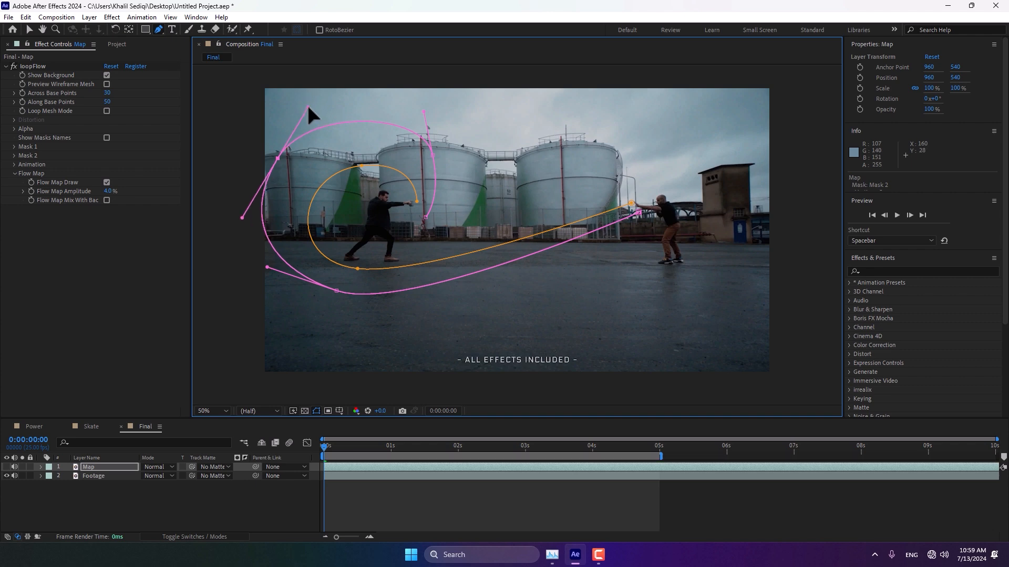
{"action": "left_click_drag", "start_coordinate": [276, 156], "coordinate": [288, 151]}
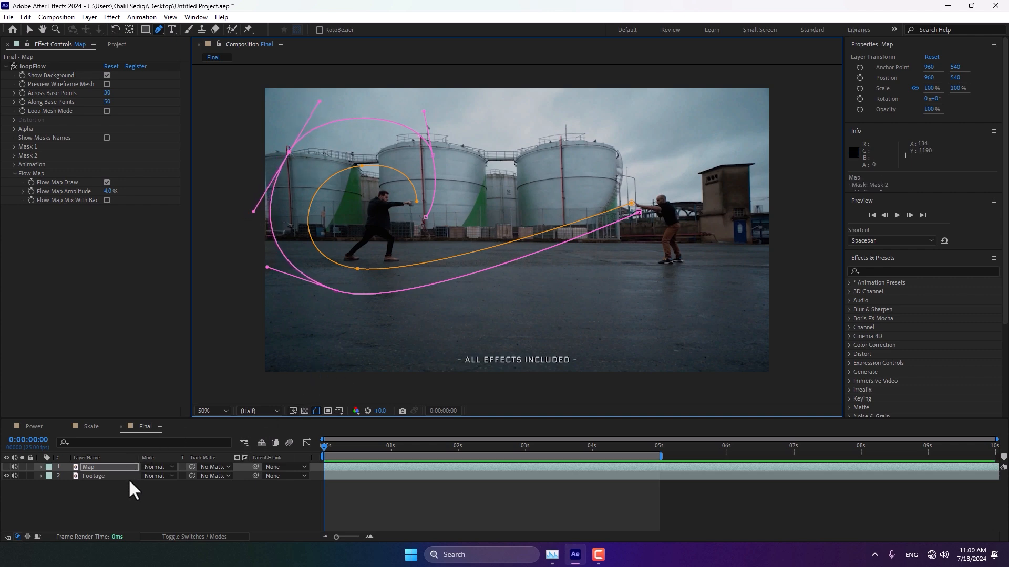
{"action": "left_click", "coordinate": [109, 465]}
{"action": "left_click", "coordinate": [109, 466]}
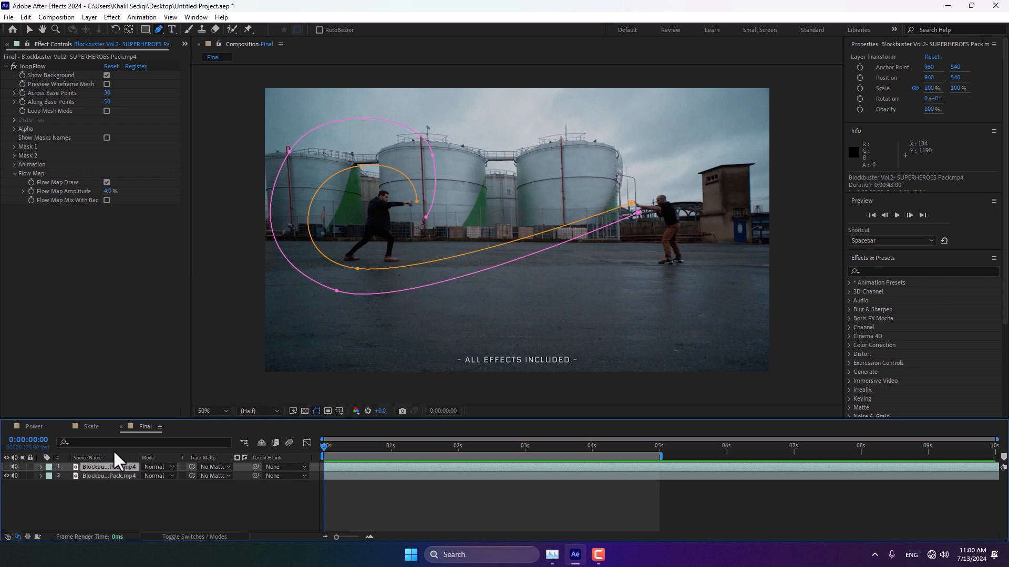
{"action": "left_click", "coordinate": [110, 457]}
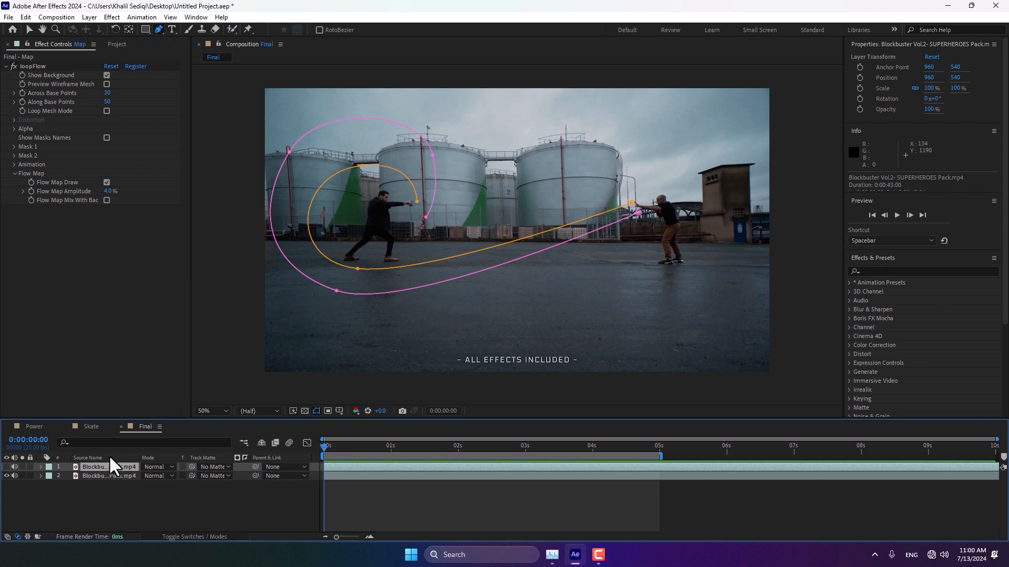
Step: Assign Mask 1 and Mask 2 as the loopFlow effect's Mask 1 and Mask 2 paths
{"action": "left_click", "coordinate": [13, 148]}
{"action": "left_click", "coordinate": [133, 154]}
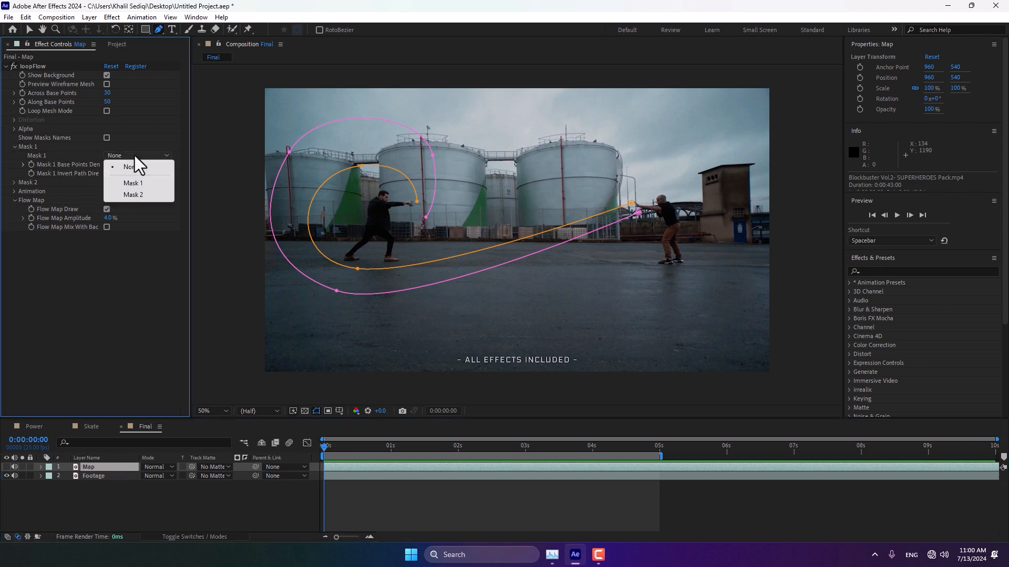
{"action": "left_click", "coordinate": [131, 183]}
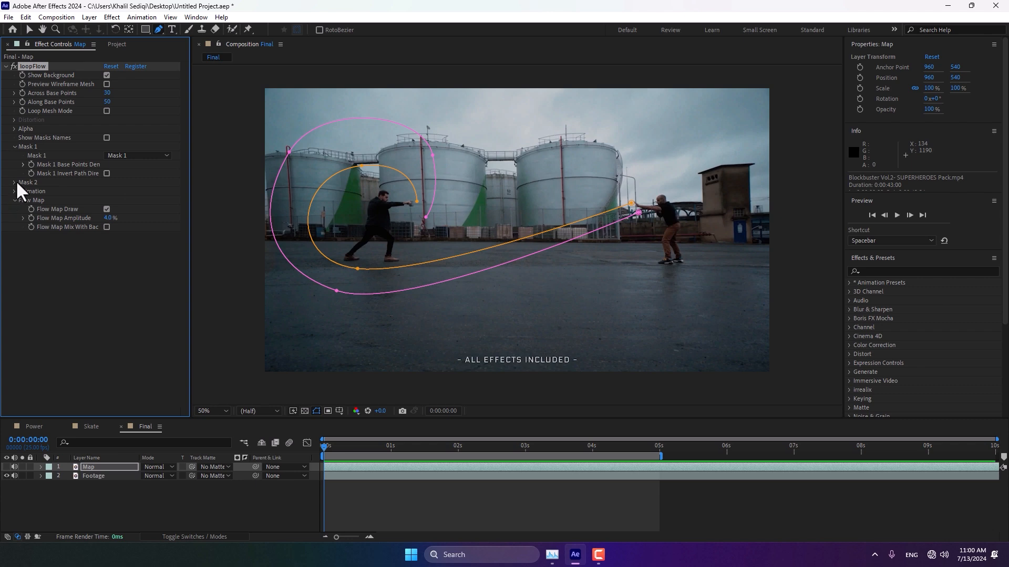
{"action": "left_click", "coordinate": [15, 182]}
{"action": "left_click", "coordinate": [130, 190]}
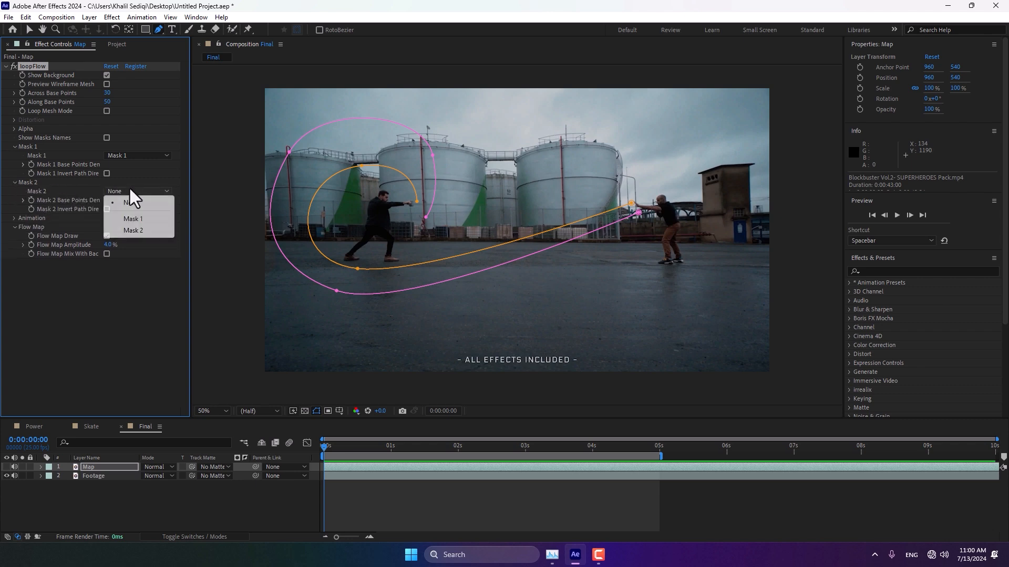
{"action": "left_click", "coordinate": [131, 230]}
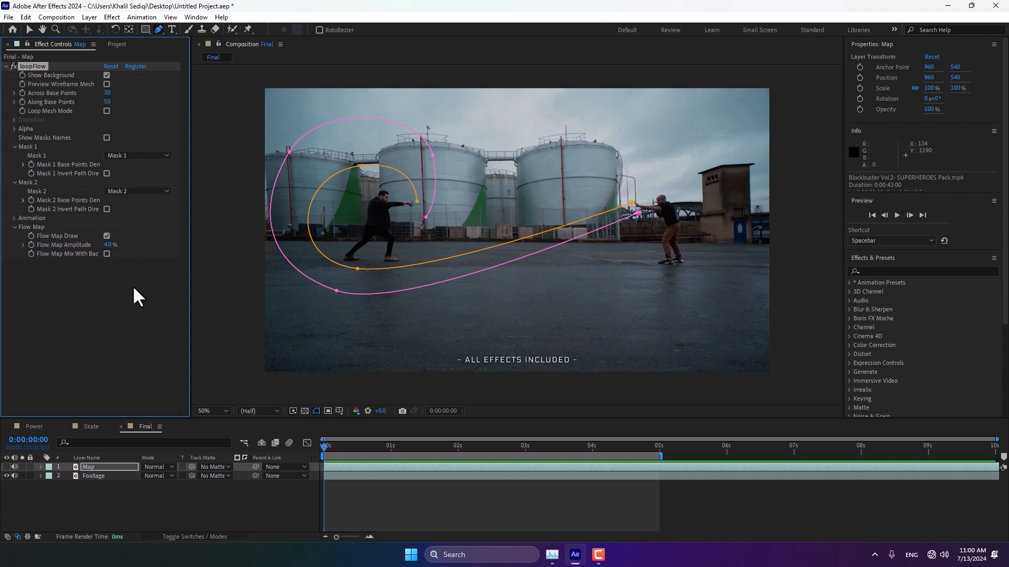
Step: Under Animation Speed Noise, set the noise amplitude to 200%, scale X to 680% and scale Y to 1700%
{"action": "left_click", "coordinate": [13, 218]}
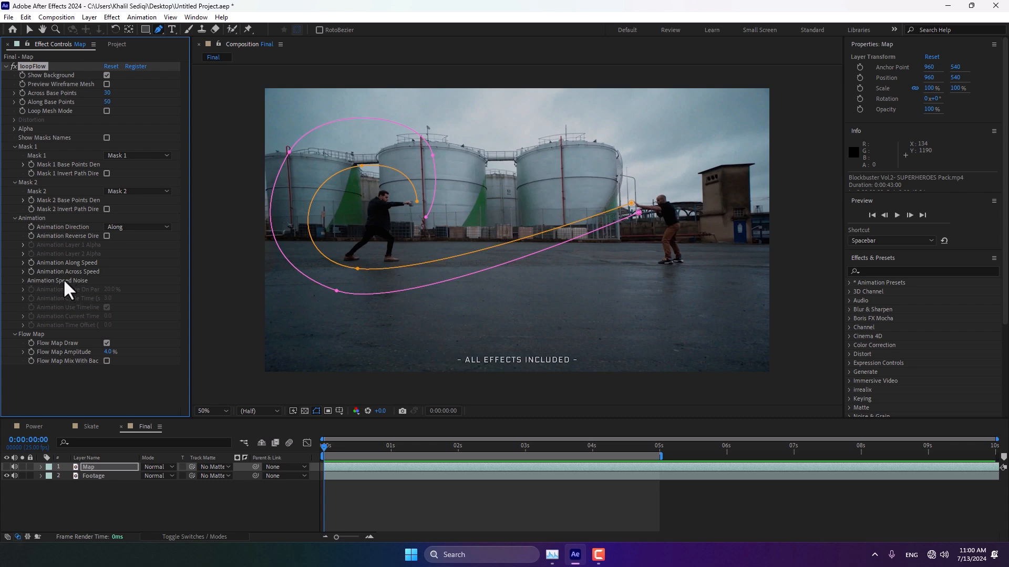
{"action": "left_click", "coordinate": [23, 281]}
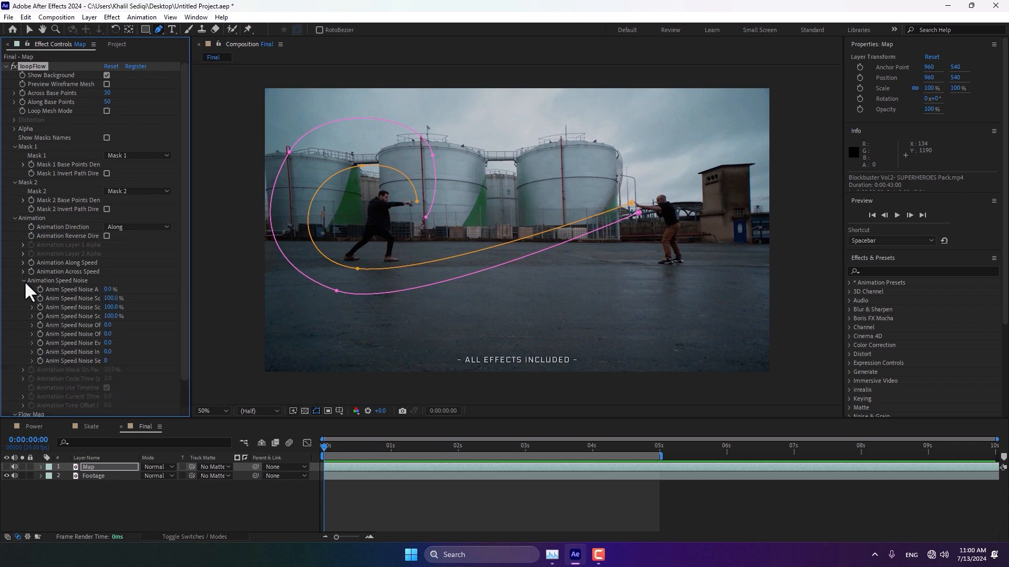
{"action": "left_click", "coordinate": [108, 290]}
{"action": "type", "text": "200"}
{"action": "key", "text": "Tab"}
{"action": "key", "text": "Tab"}
{"action": "type", "text": "680"}
{"action": "key", "text": "Tab"}
{"action": "type", "text": "1700"}
{"action": "key", "text": "Tab"}
Step: Add the expression time*10 to the Anim Speed Noise Offset X property
{"action": "left_click", "coordinate": [127, 367]}
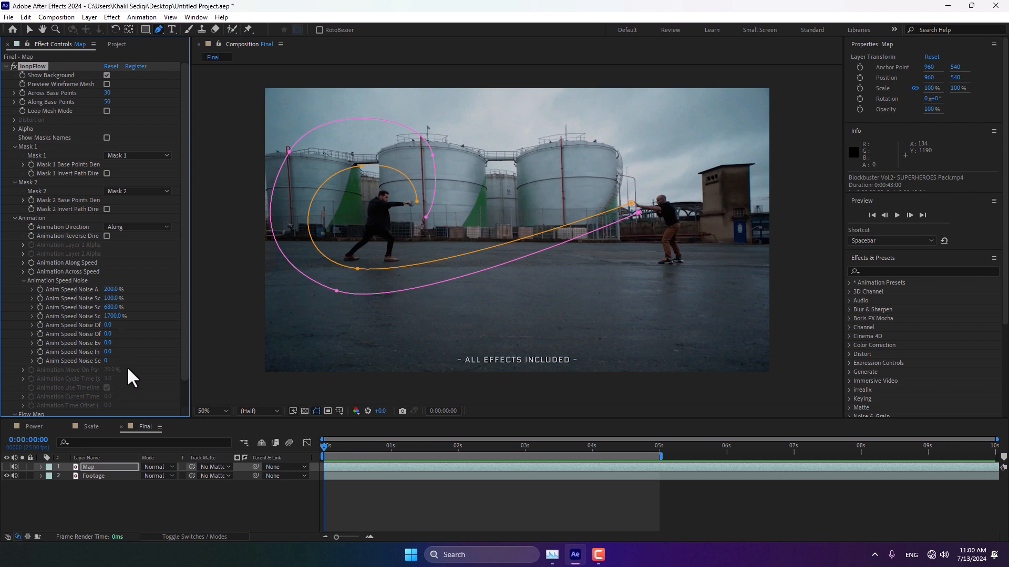
{"action": "left_click", "coordinate": [39, 326], "text": "alt"}
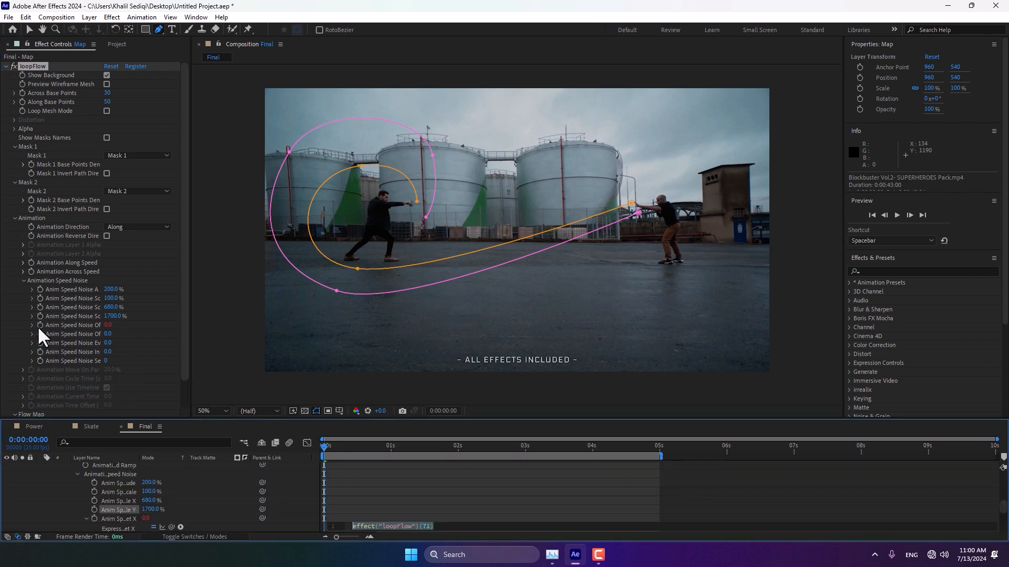
{"action": "type", "text": "time"}
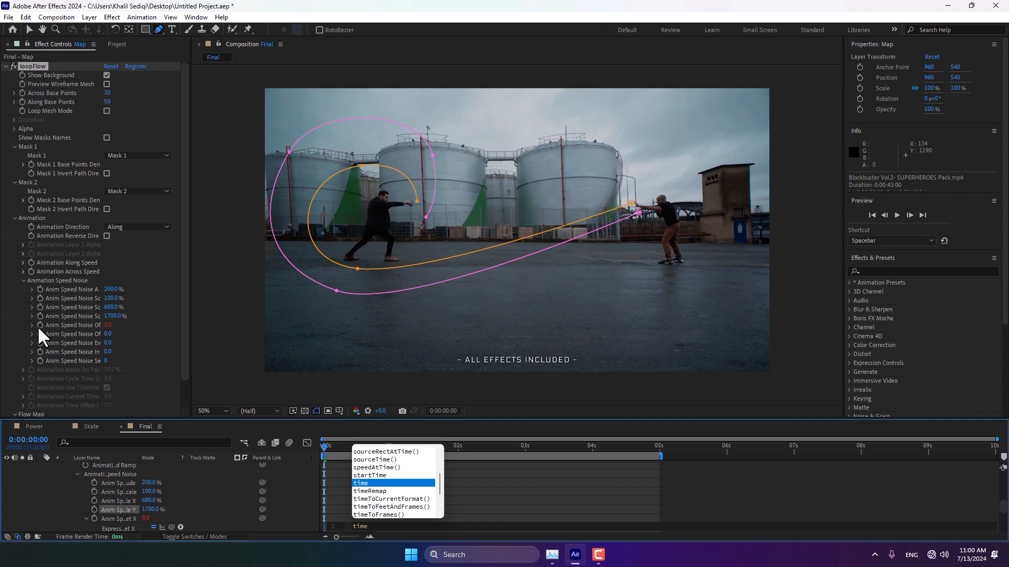
{"action": "type", "text": "*10"}
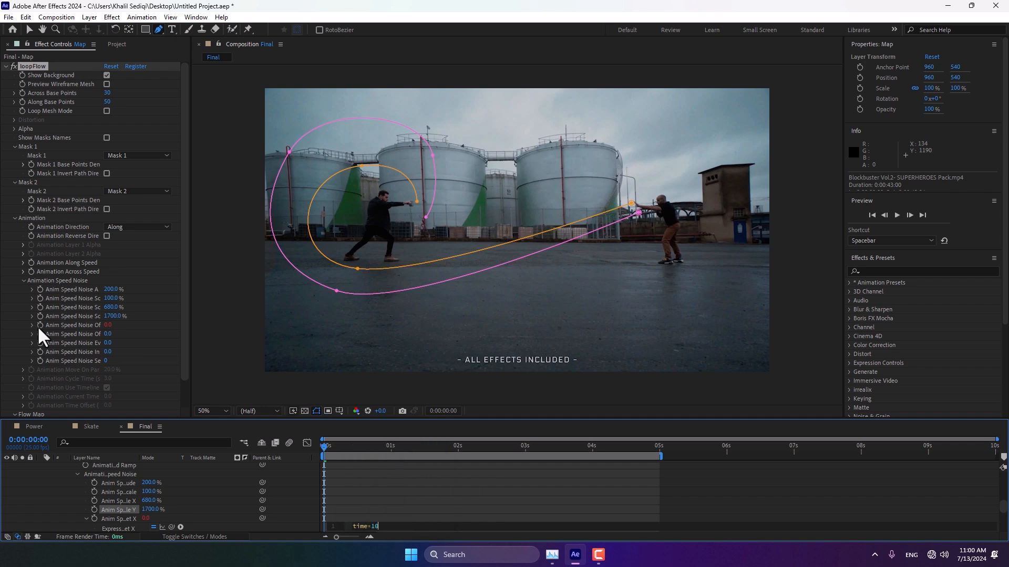
{"action": "left_click", "coordinate": [531, 511]}
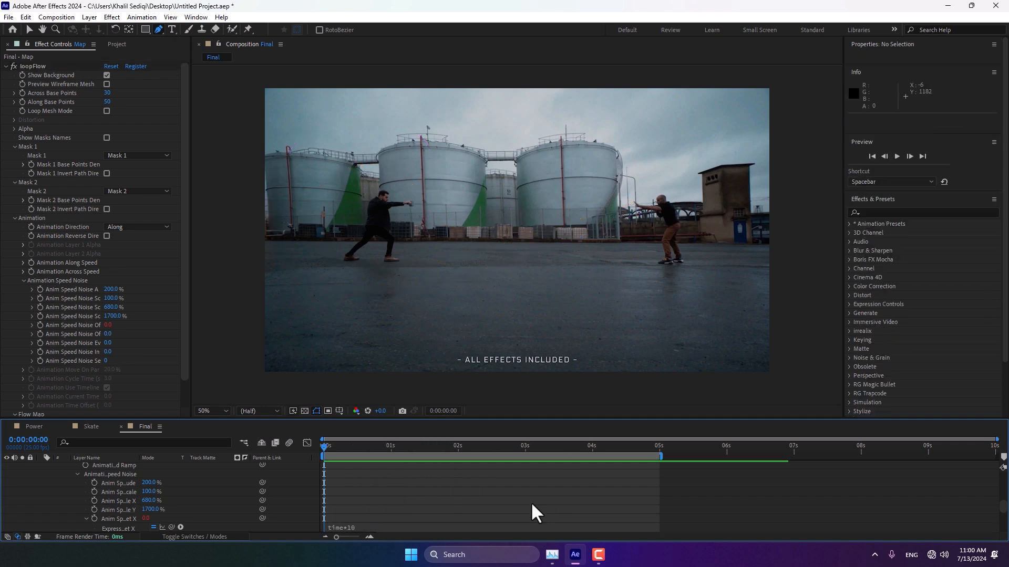
{"action": "left_click_drag", "start_coordinate": [331, 451], "coordinate": [291, 470]}
{"action": "scroll", "coordinate": [241, 484], "scroll_direction": "up", "scroll_amount": 15}
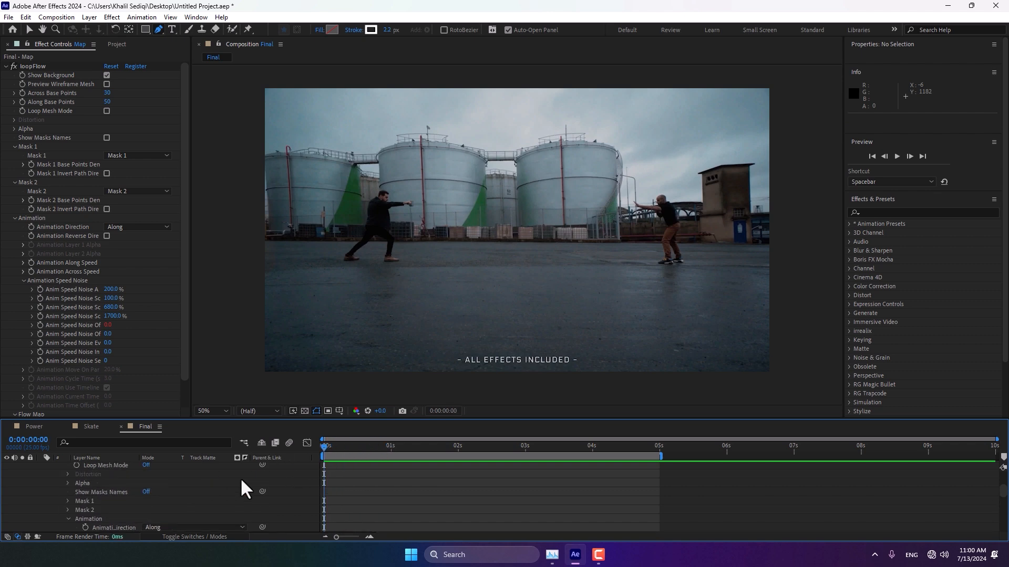
Step: Select the Map layer and solo it to view its flow map
{"action": "left_click", "coordinate": [99, 468]}
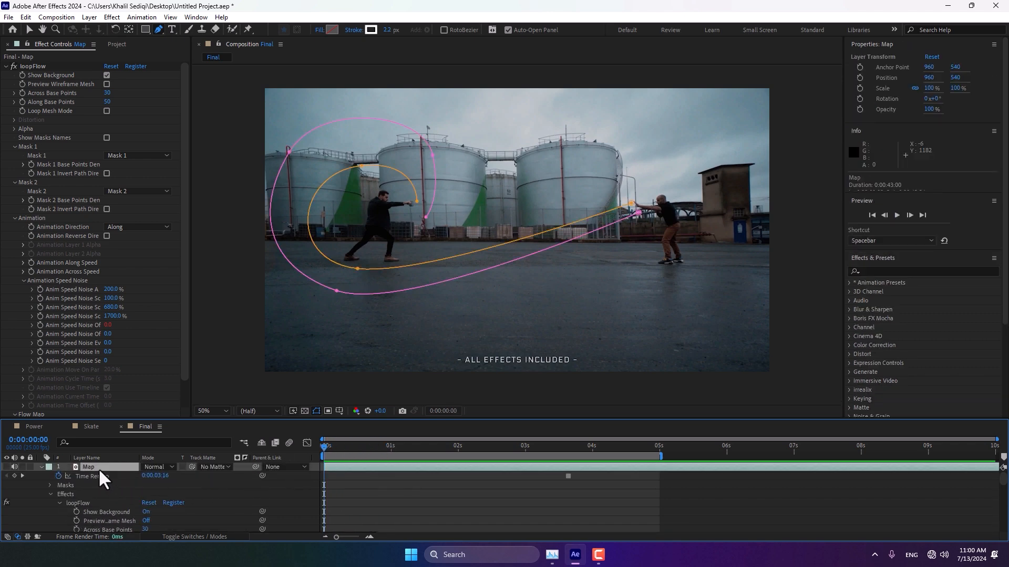
{"action": "left_click", "coordinate": [7, 467]}
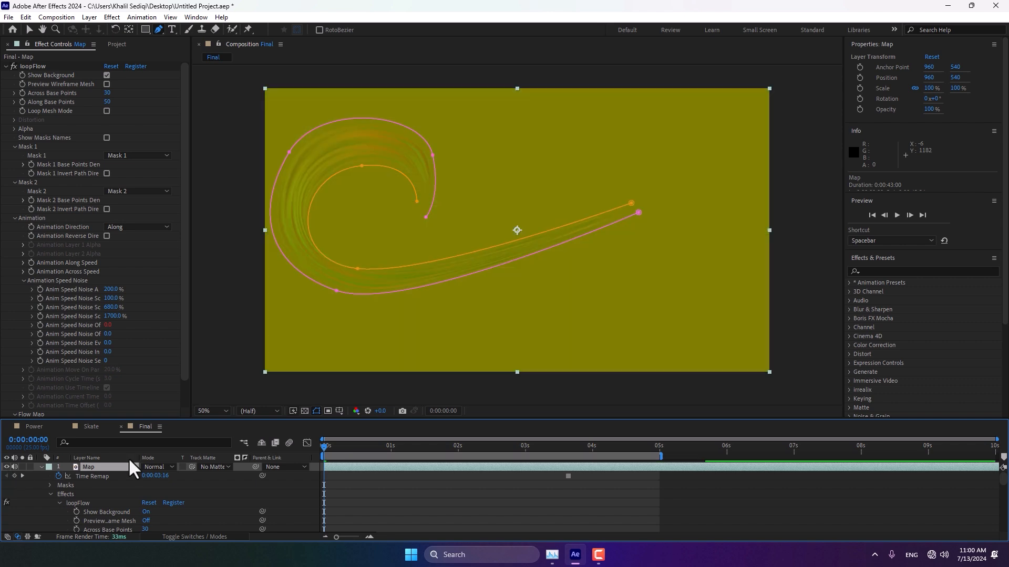
{"action": "left_click_drag", "start_coordinate": [184, 234], "coordinate": [174, 322]}
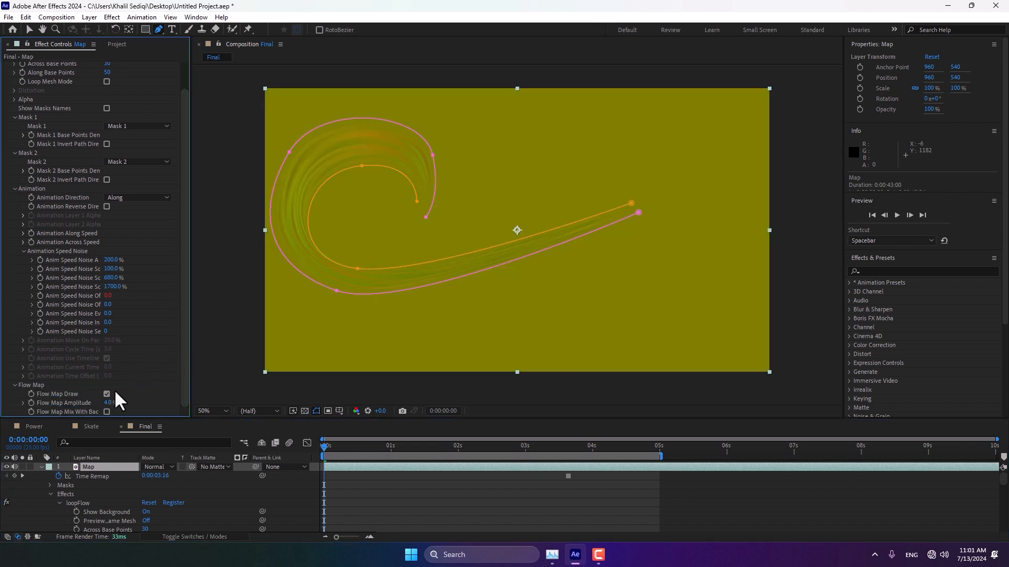
Step: Apply Fast Box Blur to the Map layer with a blur radius of 4, then unsolo the layer
{"action": "left_click", "coordinate": [899, 270]}
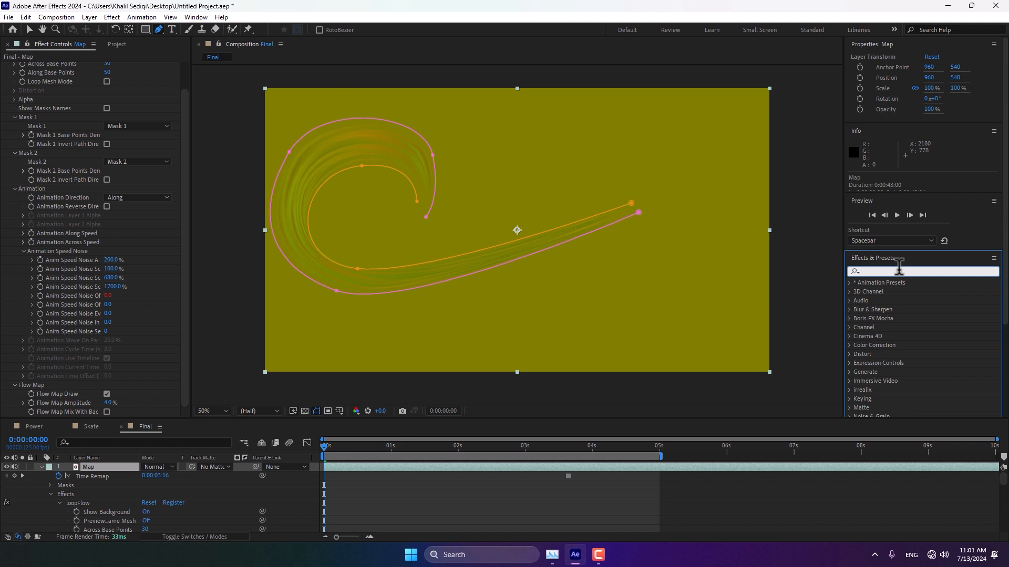
{"action": "type", "text": "box b"}
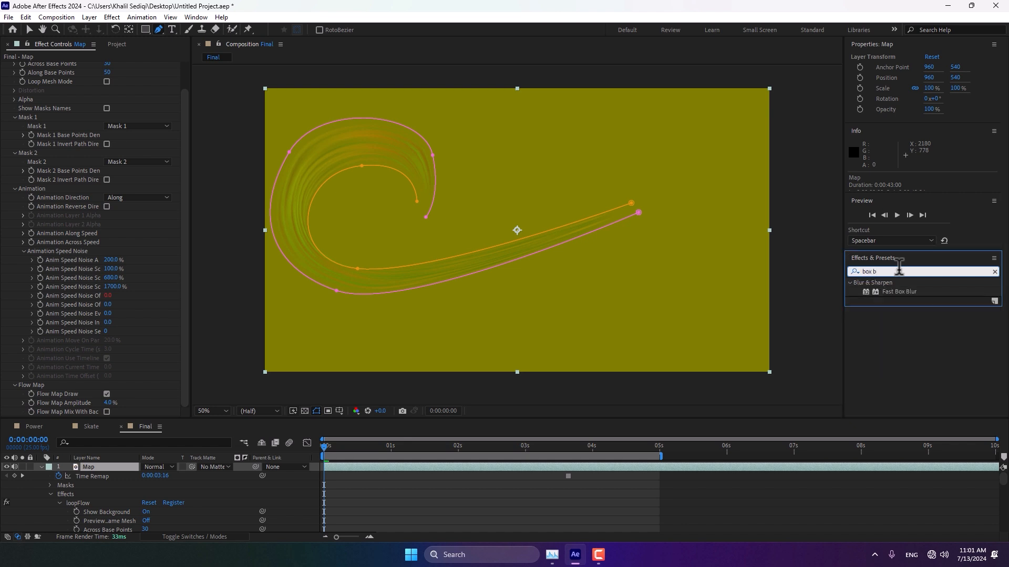
{"action": "double_click", "coordinate": [887, 291]}
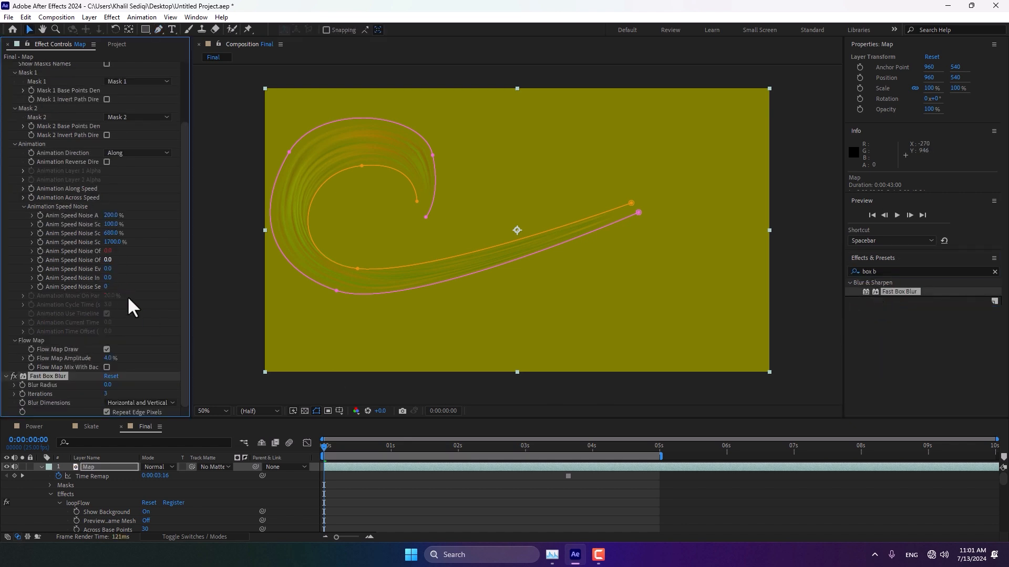
{"action": "left_click", "coordinate": [108, 385]}
{"action": "type", "text": "4"}
{"action": "key", "text": "Return"}
{"action": "left_click", "coordinate": [41, 467]}
{"action": "left_click", "coordinate": [5, 467]}
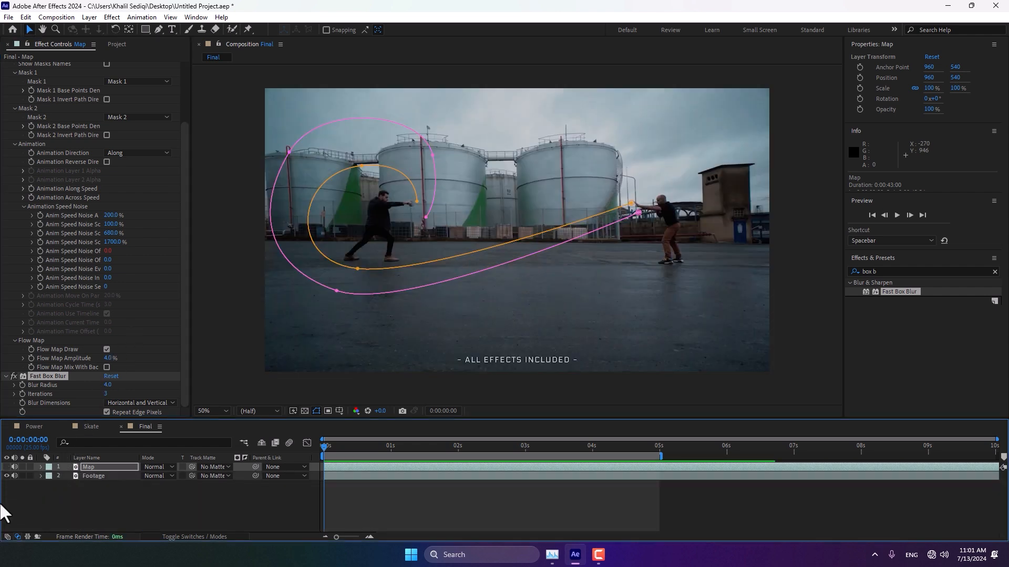
Step: Create a new adjustment layer in the composition
{"action": "right_click", "coordinate": [146, 512]}
{"action": "mouse_move", "coordinate": [197, 381]}
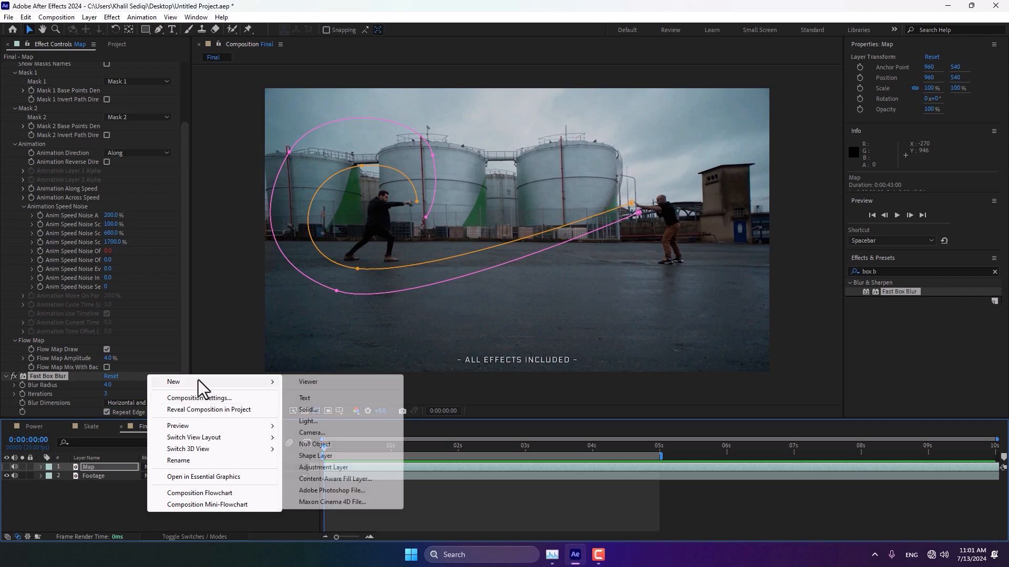
{"action": "left_click", "coordinate": [351, 465]}
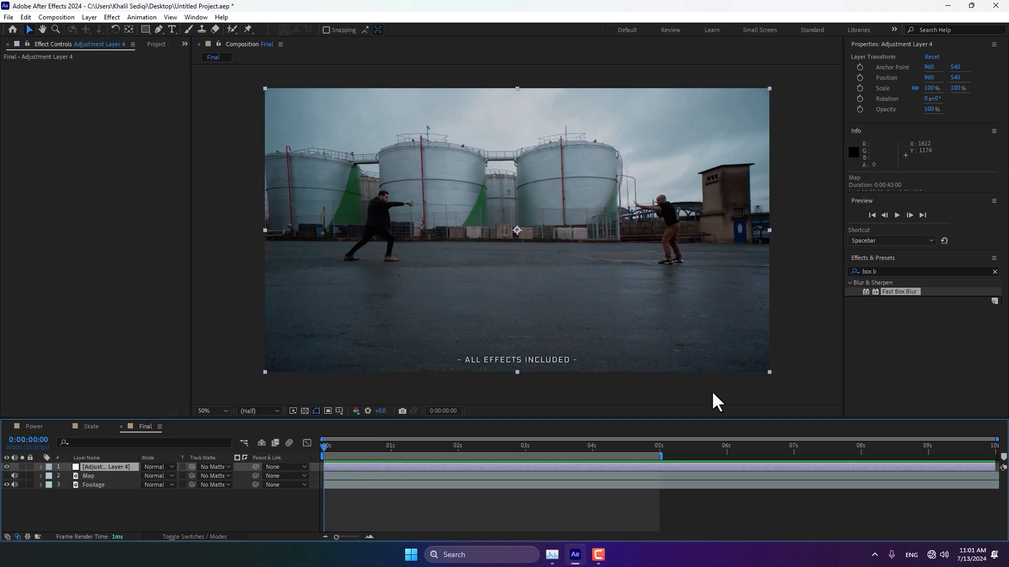
Step: Search for and apply the Displacement Map effect to the adjustment layer
{"action": "left_click", "coordinate": [882, 270]}
{"action": "left_click_drag", "start_coordinate": [882, 270], "coordinate": [803, 282]}
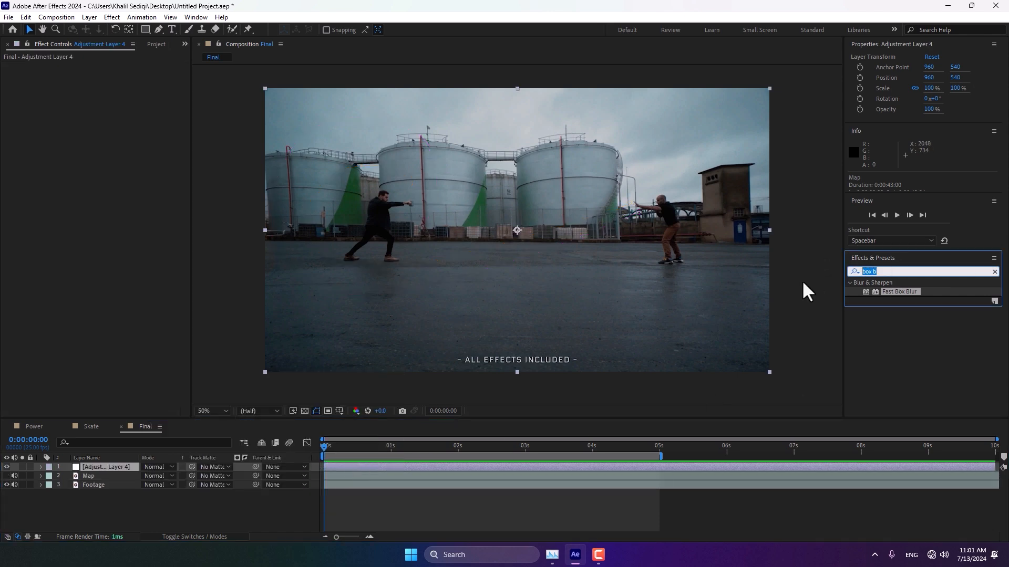
{"action": "type", "text": "displ"}
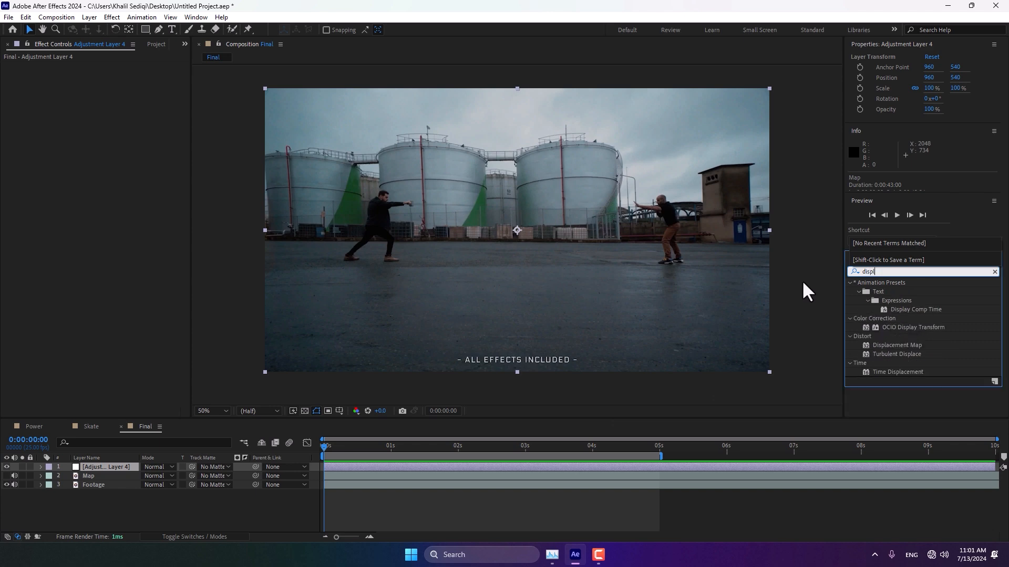
{"action": "double_click", "coordinate": [897, 345]}
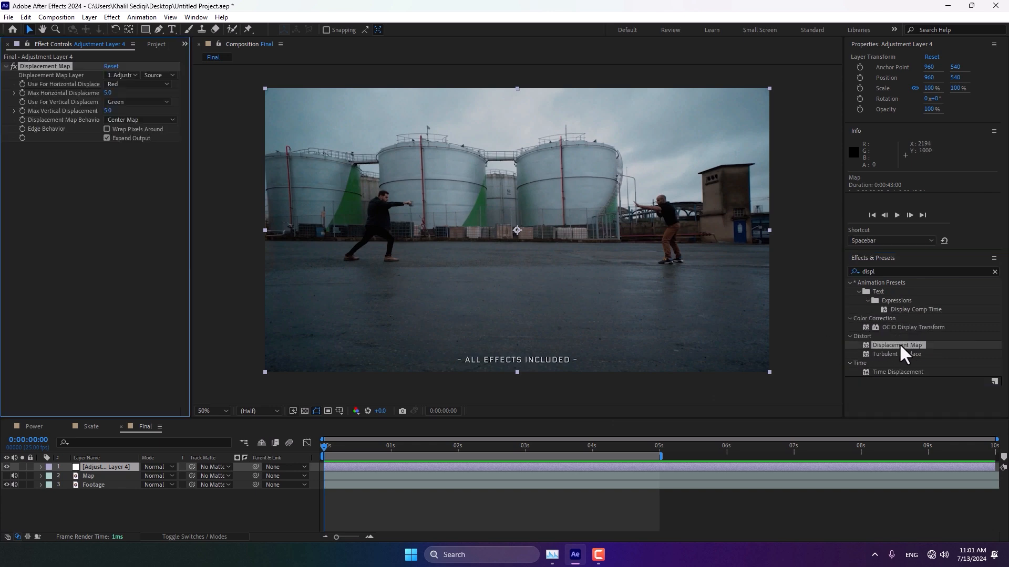
Step: Set the displacement map layer to Map using Effects & Masks, with max horizontal displacement 1600
{"action": "left_click", "coordinate": [117, 74]}
{"action": "left_click", "coordinate": [132, 116]}
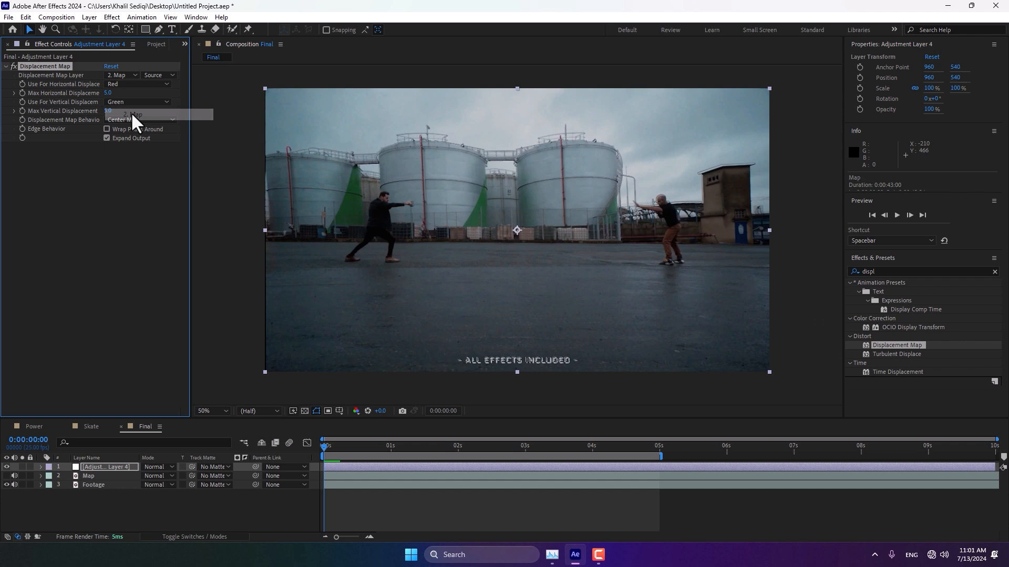
{"action": "left_click", "coordinate": [156, 74]}
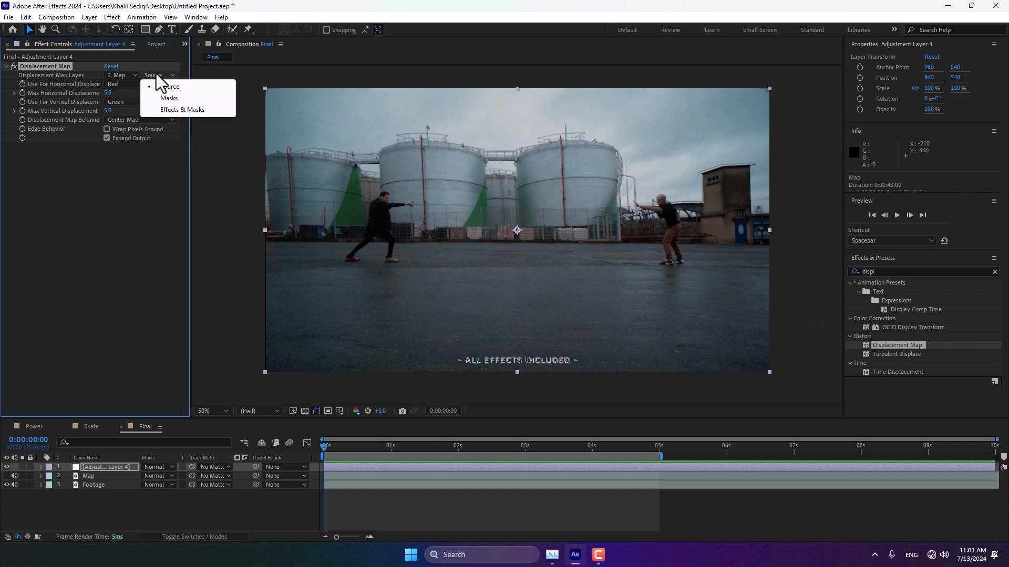
{"action": "left_click", "coordinate": [172, 110]}
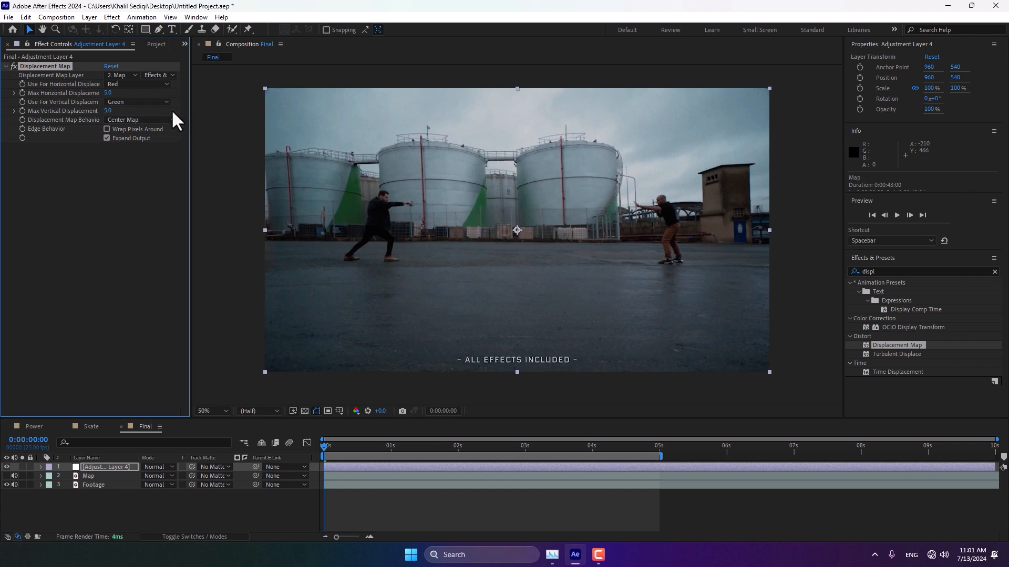
{"action": "left_click", "coordinate": [107, 93]}
{"action": "type", "text": "1600"}
{"action": "key", "text": "Return"}
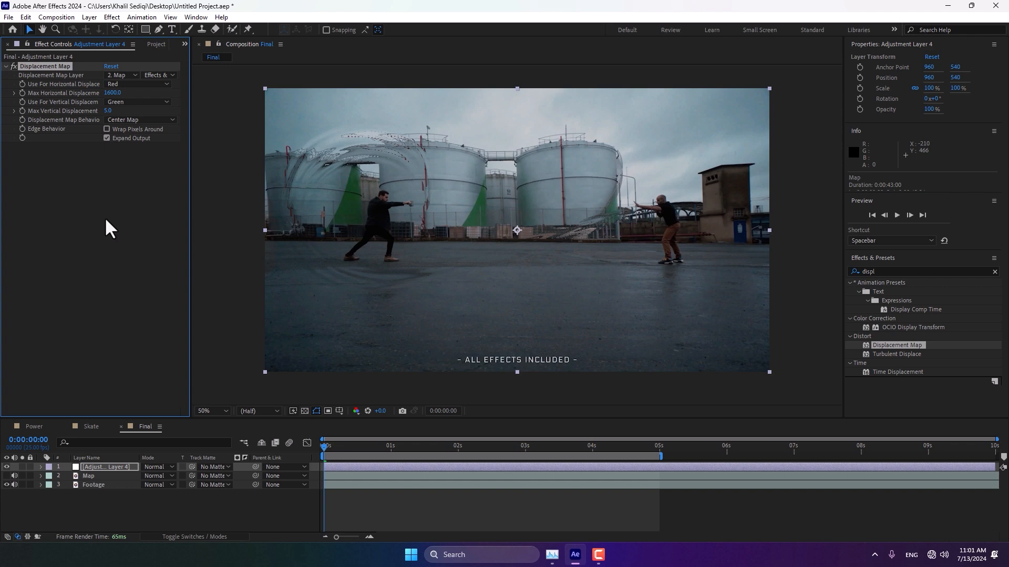
Step: Play back and scrub the timeline to preview the displacement effect
{"action": "left_click_drag", "start_coordinate": [341, 447], "coordinate": [317, 454]}
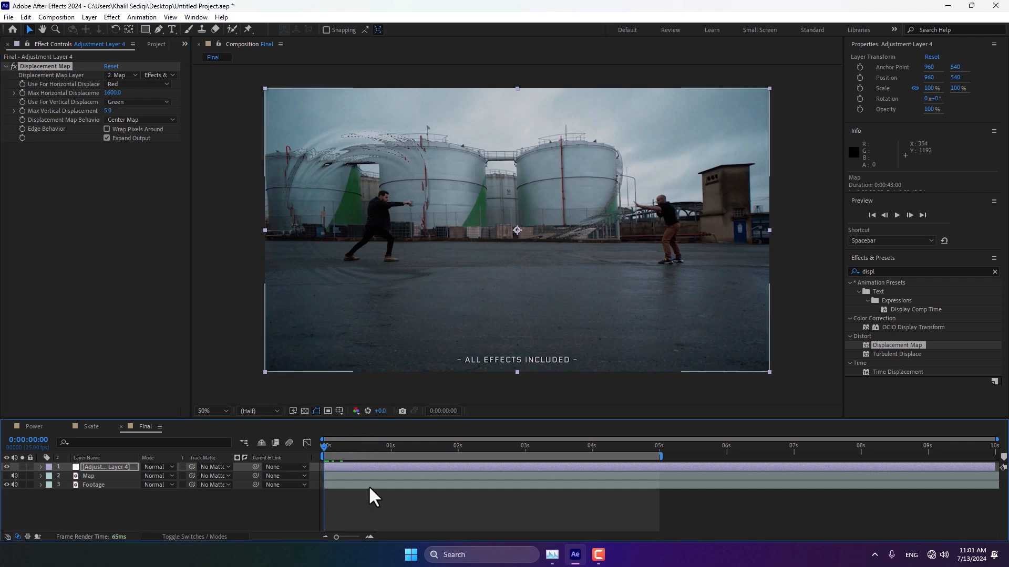
{"action": "key", "text": "space"}
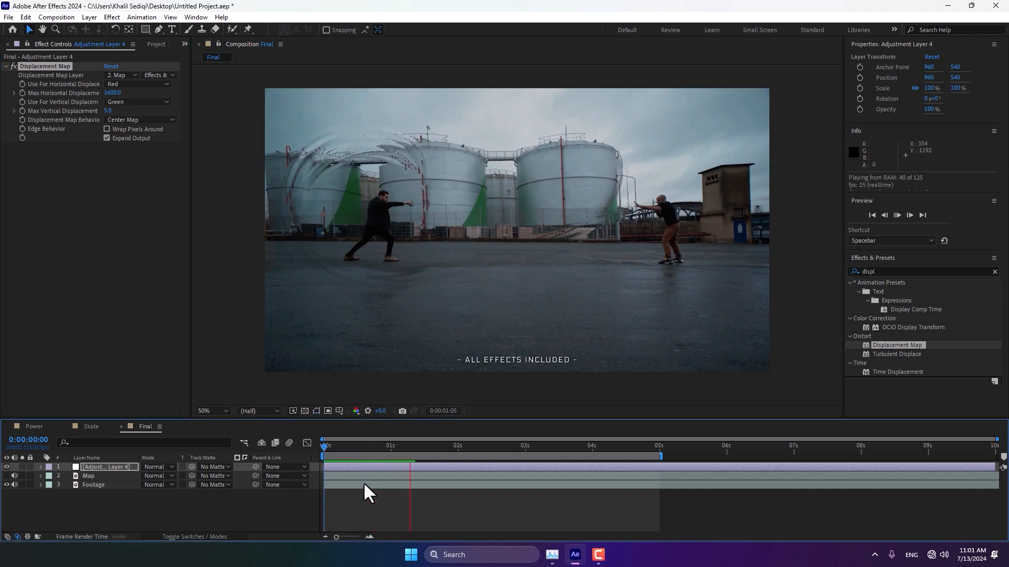
{"action": "key", "text": "space"}
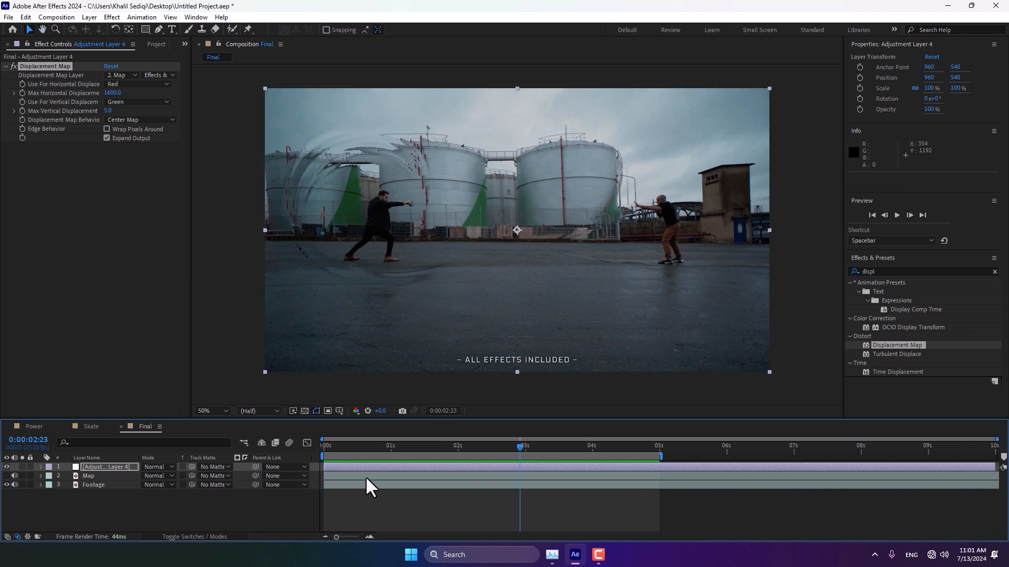
{"action": "left_click_drag", "start_coordinate": [365, 449], "coordinate": [249, 466]}
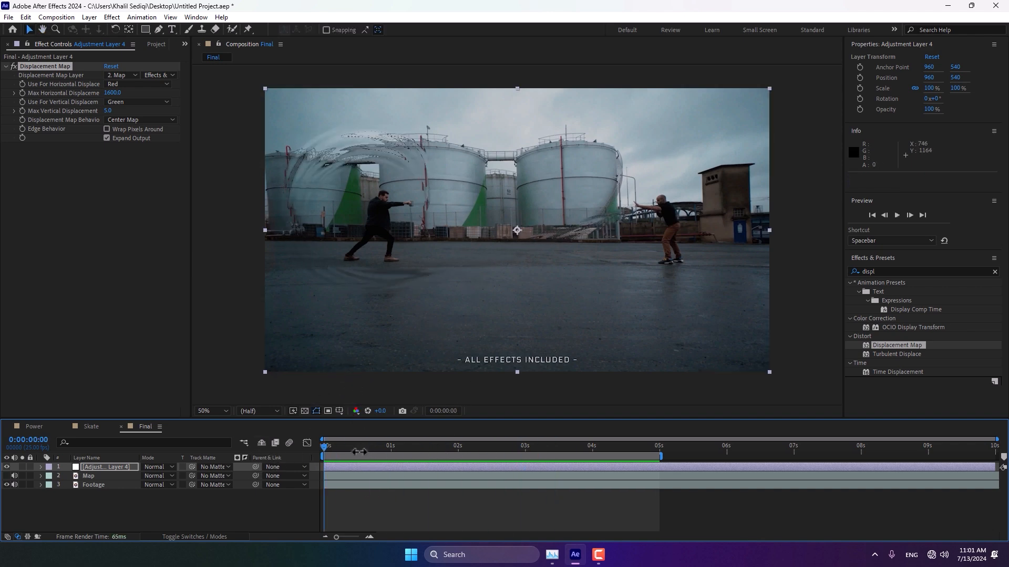
{"action": "left_click_drag", "start_coordinate": [368, 448], "coordinate": [407, 448]}
Step: Duplicate the Map layer and rename the copy Color
{"action": "left_click", "coordinate": [90, 475]}
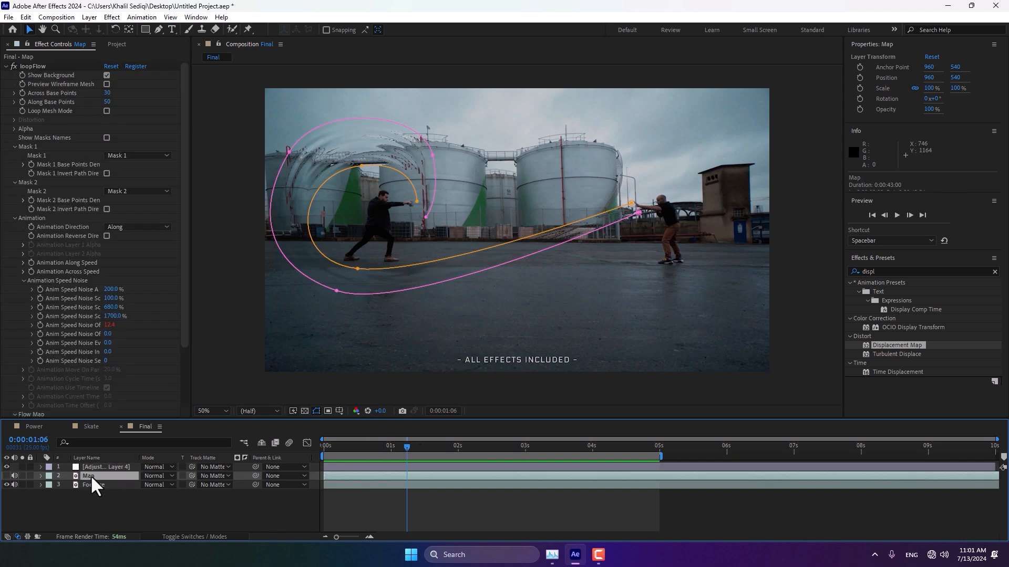
{"action": "key", "text": "ctrl+d"}
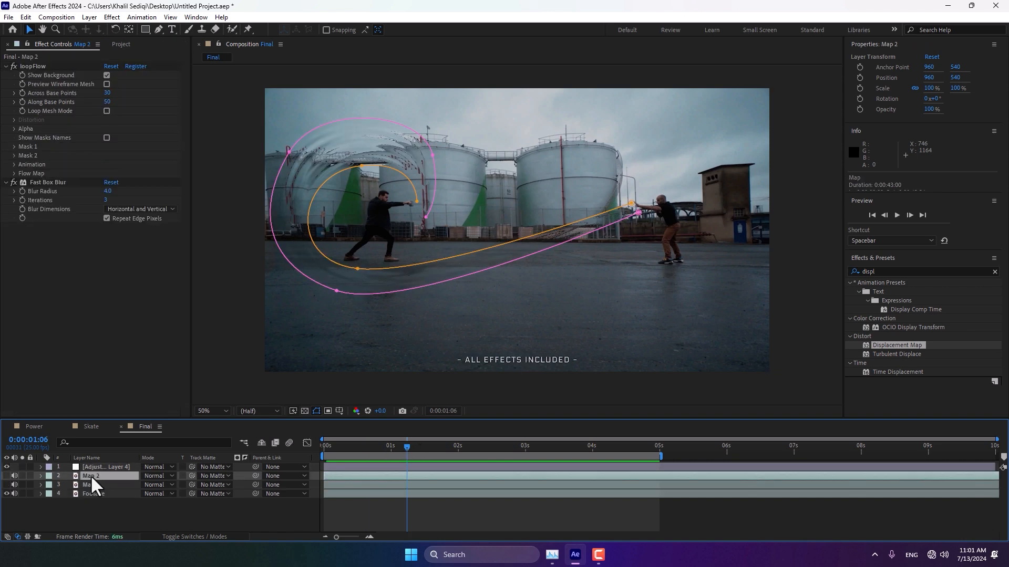
{"action": "right_click", "coordinate": [90, 475]}
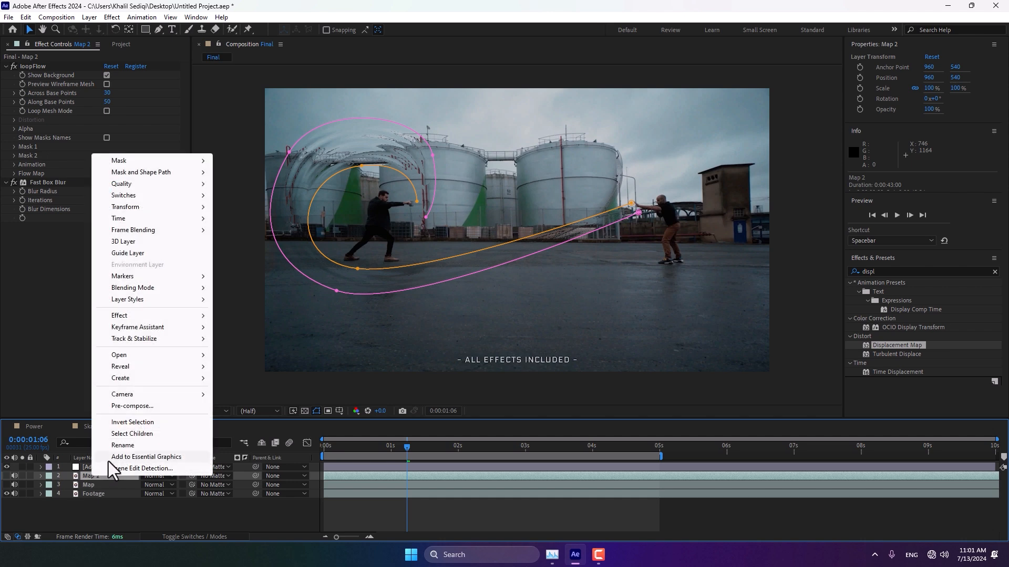
{"action": "left_click", "coordinate": [120, 446]}
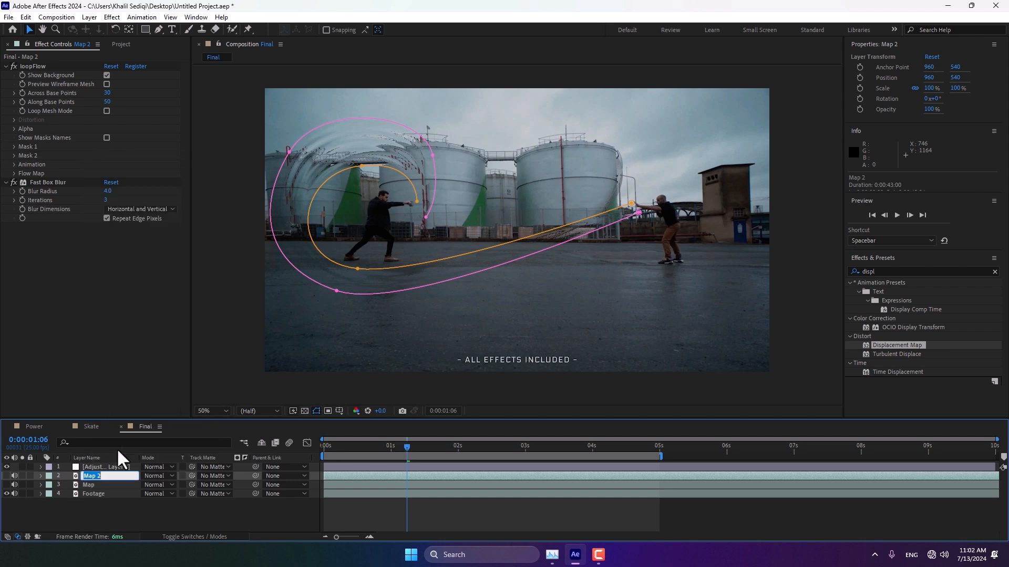
{"action": "type", "text": "Colo"}
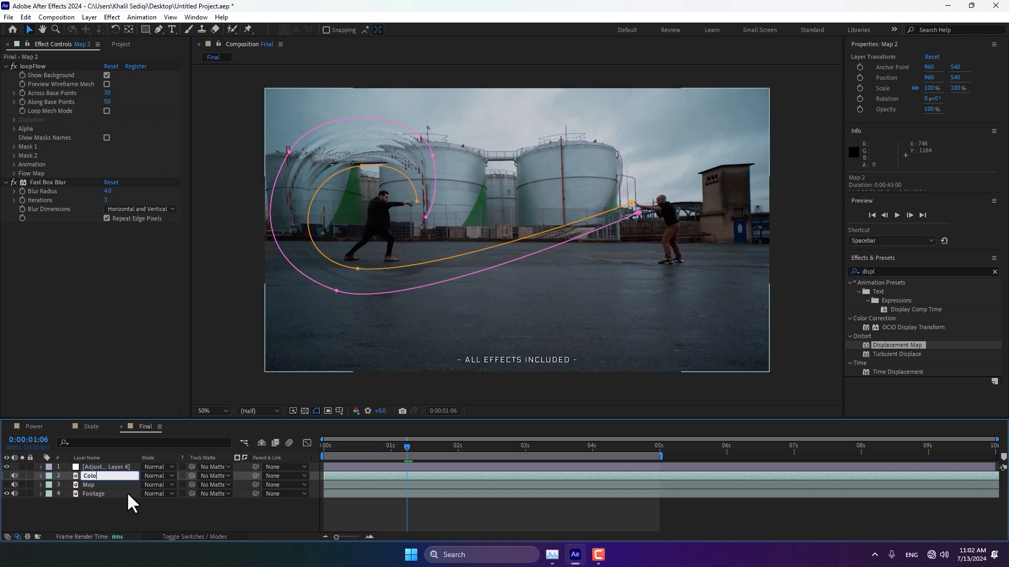
{"action": "type", "text": "r"}
{"action": "left_click", "coordinate": [255, 523]}
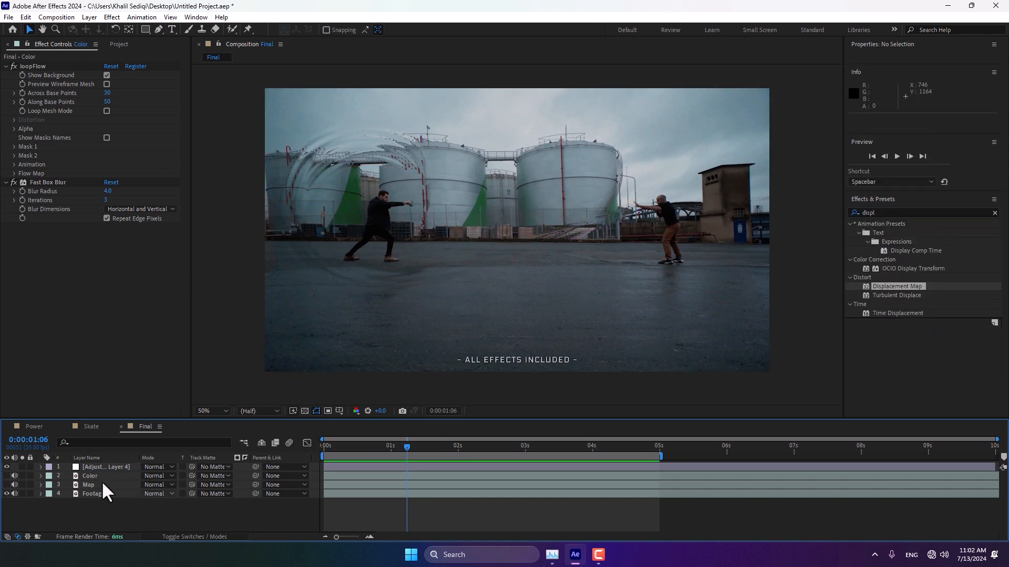
Step: Solo the Color layer and delete its Fast Box Blur effect
{"action": "left_click", "coordinate": [90, 476]}
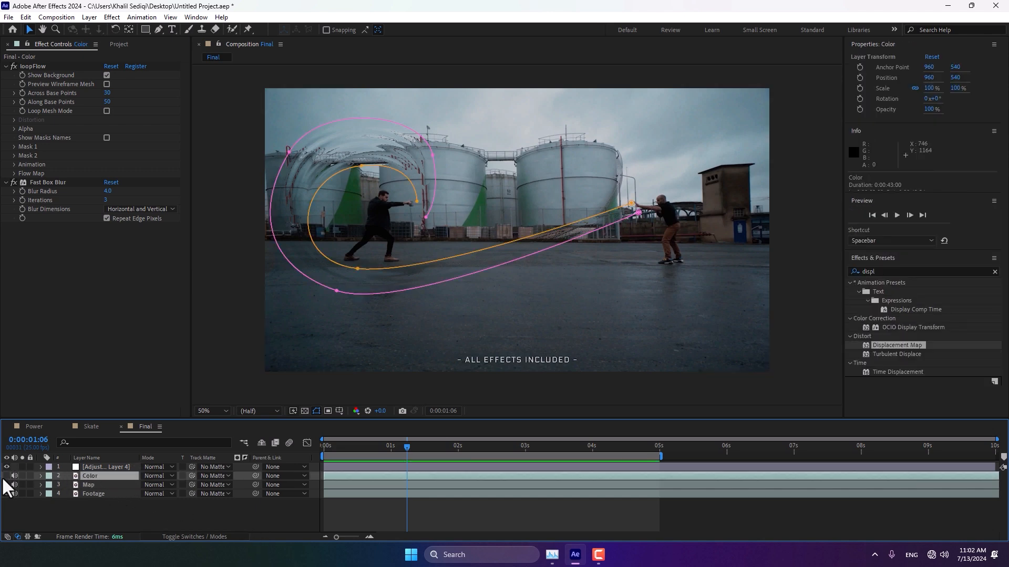
{"action": "left_click", "coordinate": [22, 476]}
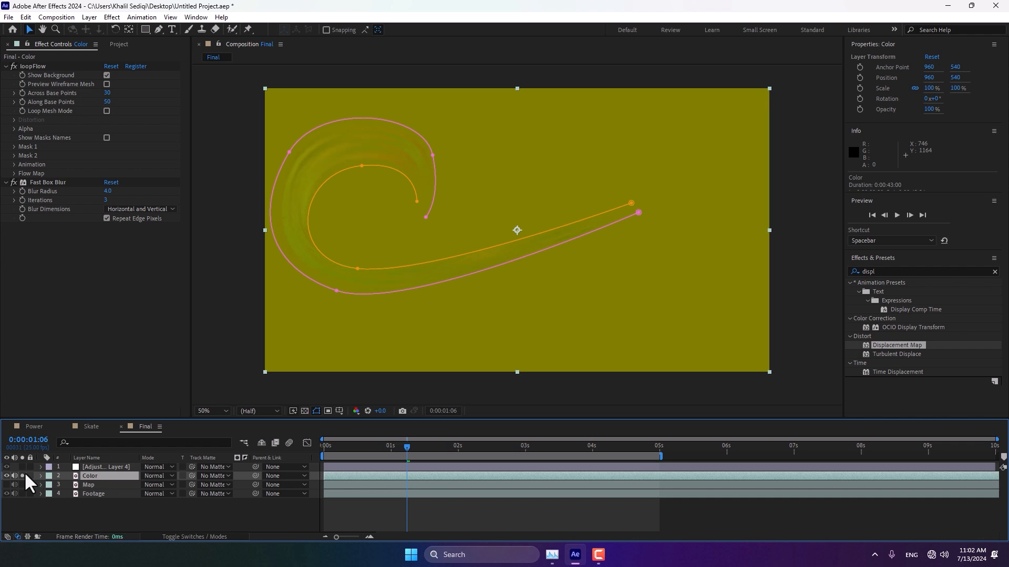
{"action": "left_click", "coordinate": [48, 184]}
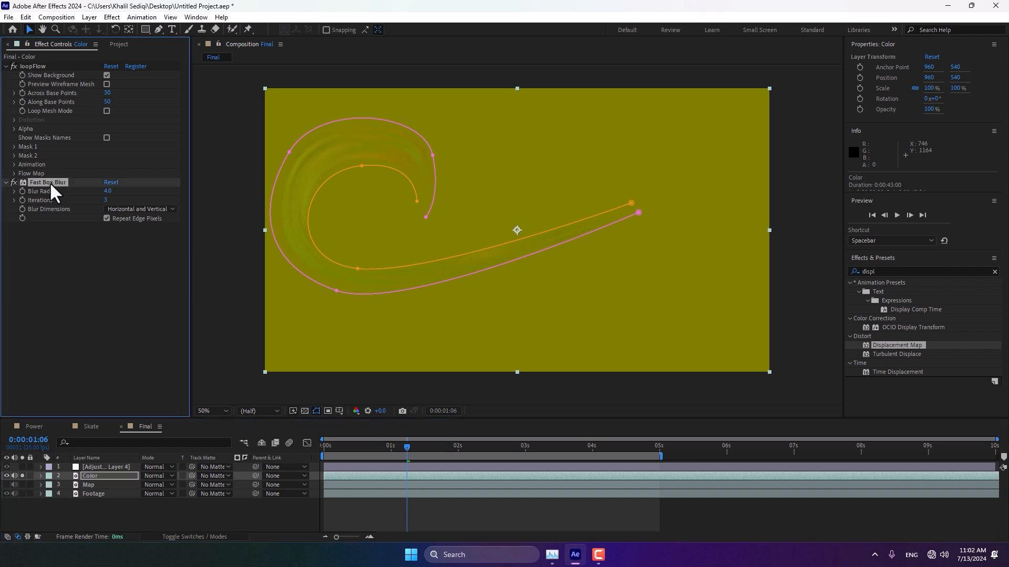
{"action": "right_click", "coordinate": [50, 182]}
{"action": "left_click", "coordinate": [84, 205]}
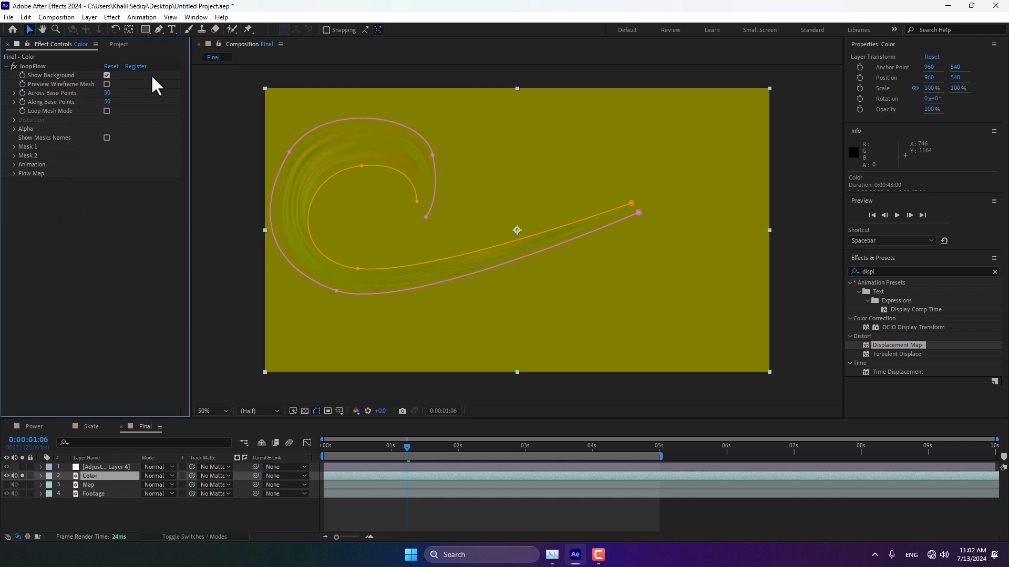
Step: On the Color layer's loopFlow, turn off Show Background and Flow Map Draw
{"action": "left_click", "coordinate": [107, 75]}
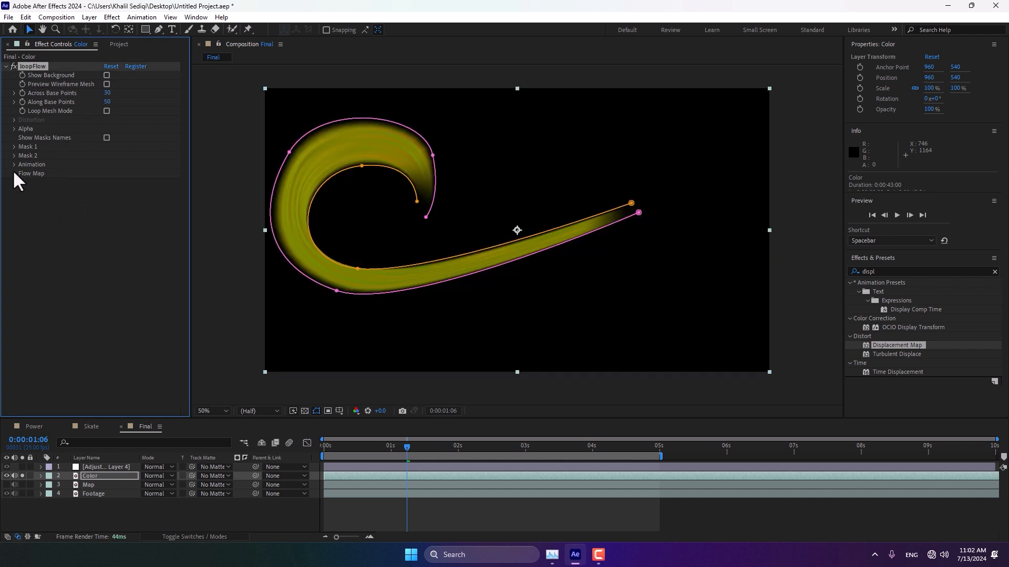
{"action": "left_click", "coordinate": [14, 173]}
{"action": "left_click", "coordinate": [107, 182]}
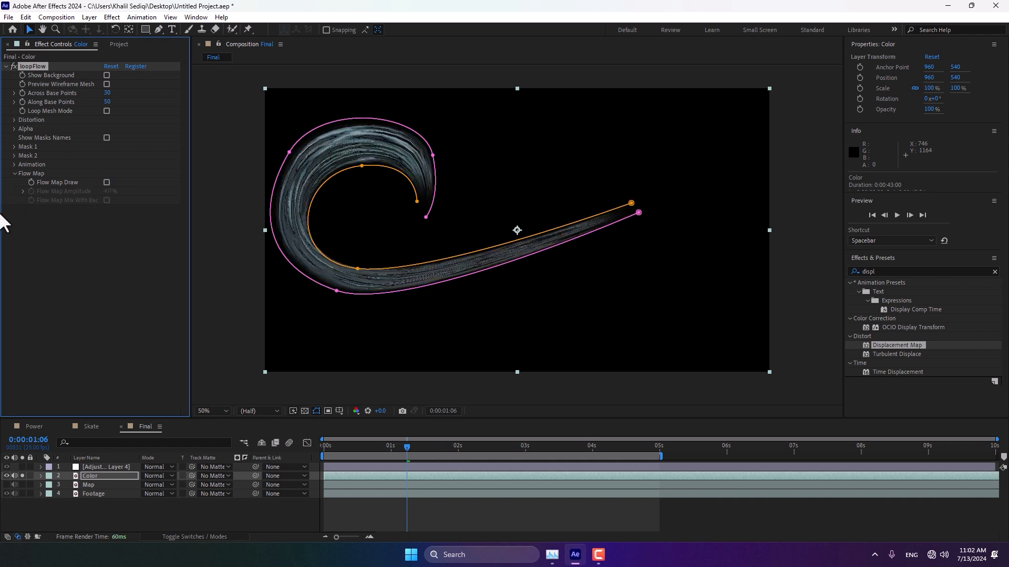
Step: Under Distortion Noise, set the noise amplitude to about 13748 and noise scale to 52%, previewing along the timeline
{"action": "left_click", "coordinate": [13, 120]}
{"action": "left_click", "coordinate": [23, 129]}
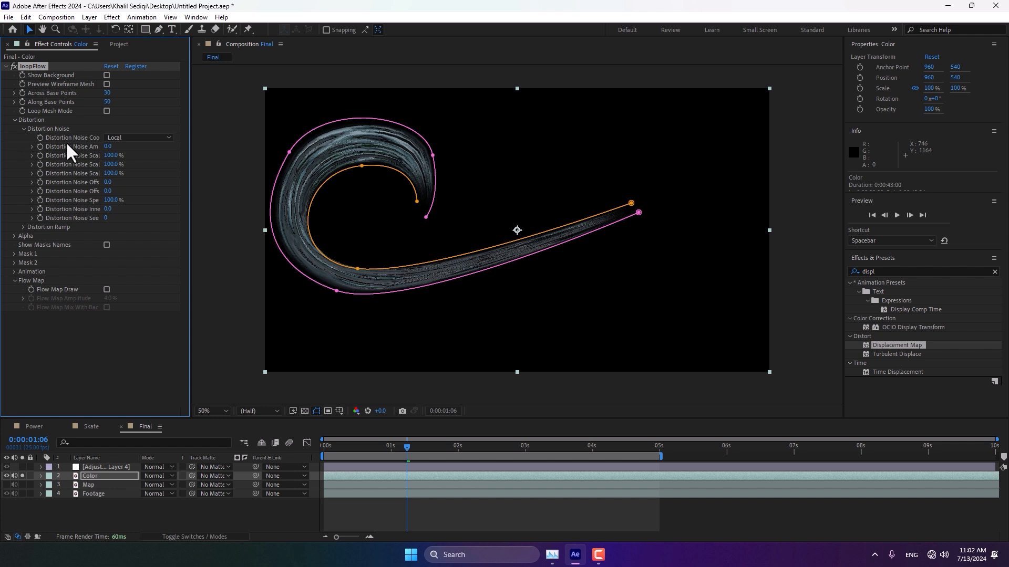
{"action": "left_click_drag", "start_coordinate": [113, 147], "coordinate": [746, 139]}
{"action": "left_click_drag", "start_coordinate": [328, 449], "coordinate": [621, 450]}
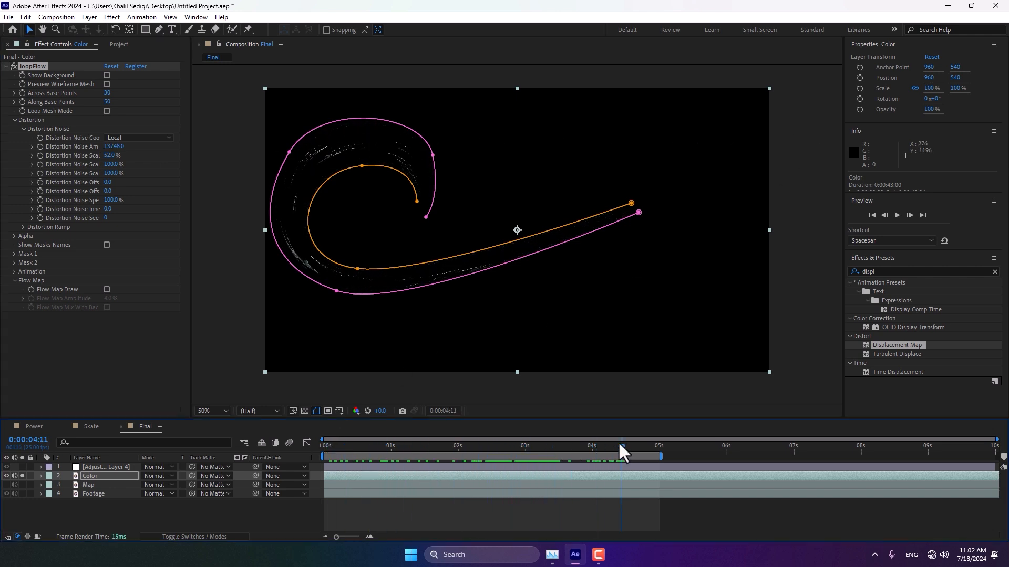
Step: Open the Distortion Ramp curve and lower its end point so distortion falls off along the path
{"action": "left_click", "coordinate": [23, 227]}
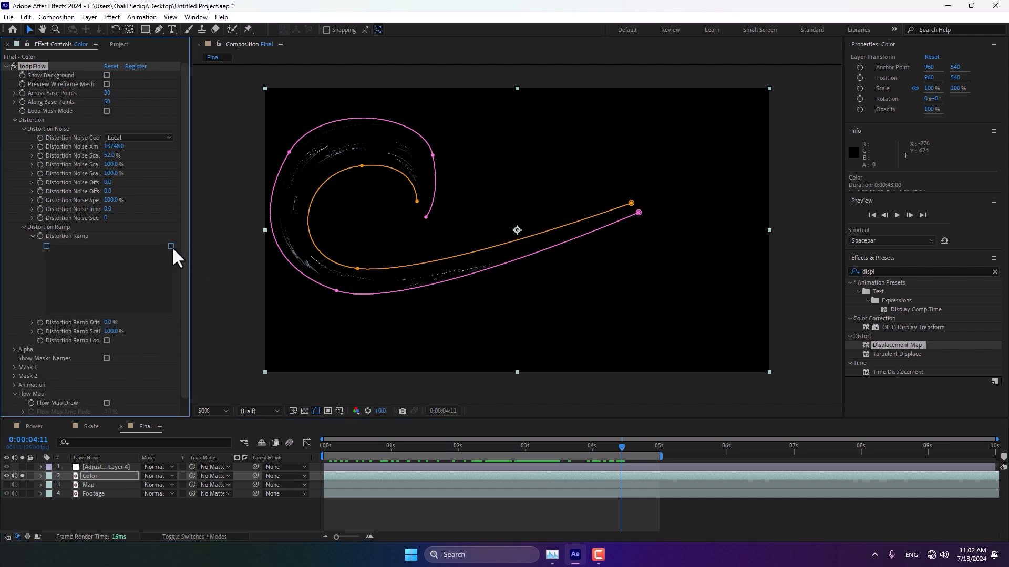
{"action": "left_click_drag", "start_coordinate": [171, 247], "coordinate": [172, 269]}
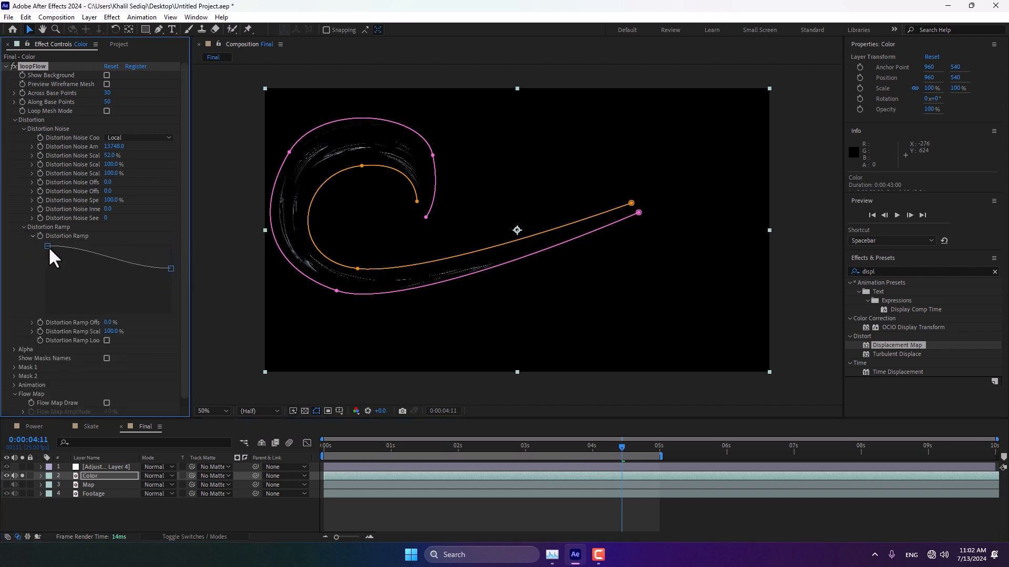
Step: Reshape the Distortion Ramp curve so it stays high and drops steeply at the end, scrubbing the timeline to check
{"action": "left_click_drag", "start_coordinate": [47, 246], "coordinate": [169, 298]}
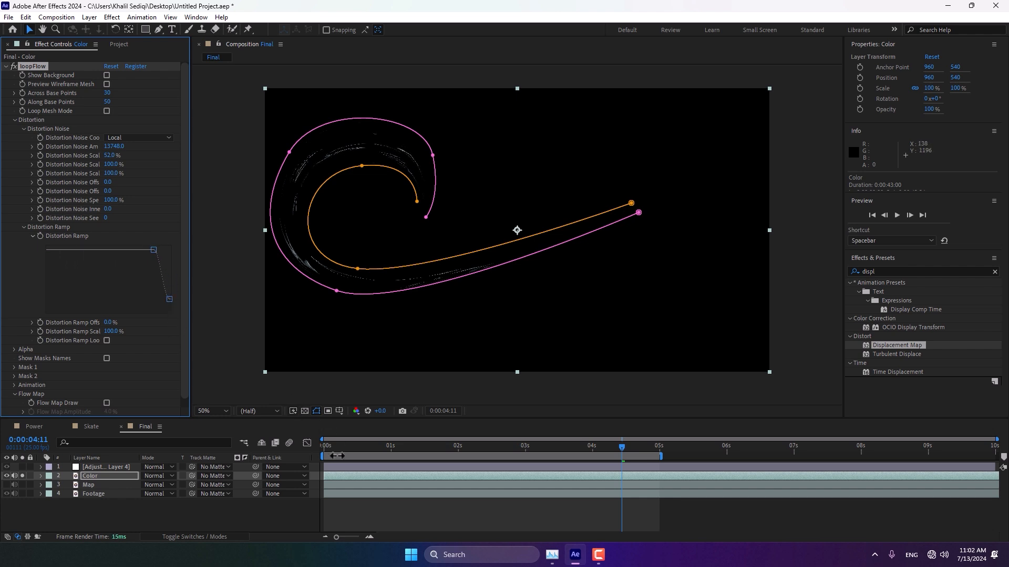
{"action": "left_click_drag", "start_coordinate": [345, 444], "coordinate": [594, 453]}
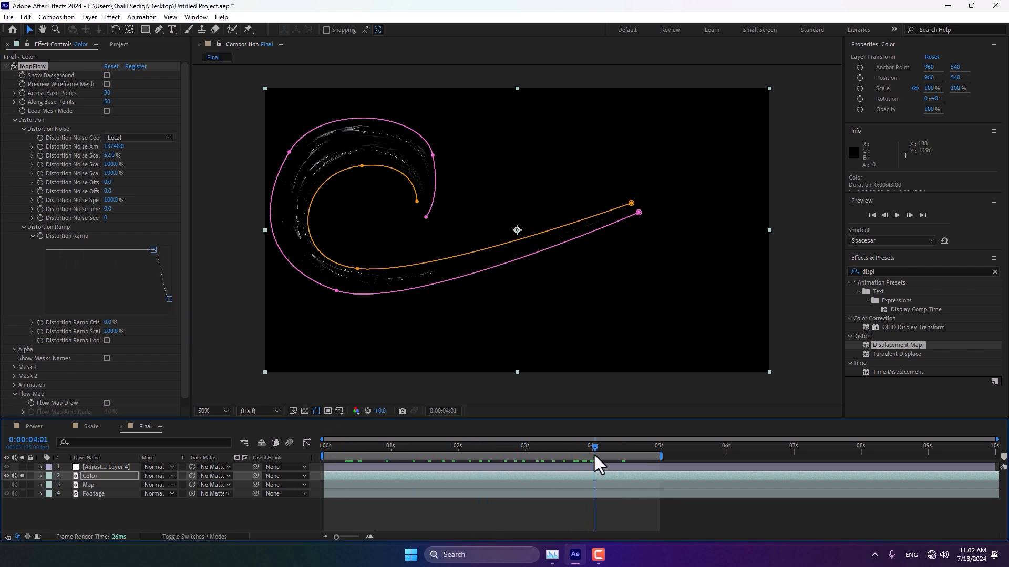
Step: Apply the Colorama effect to the Color layer
{"action": "left_click", "coordinate": [119, 475]}
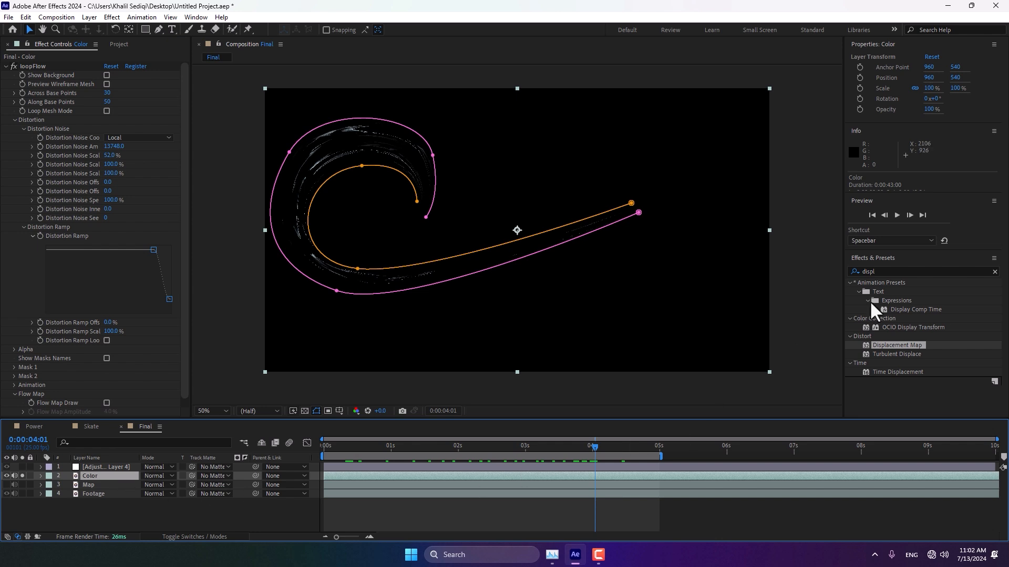
{"action": "left_click", "coordinate": [916, 271]}
{"action": "type", "text": "colora"}
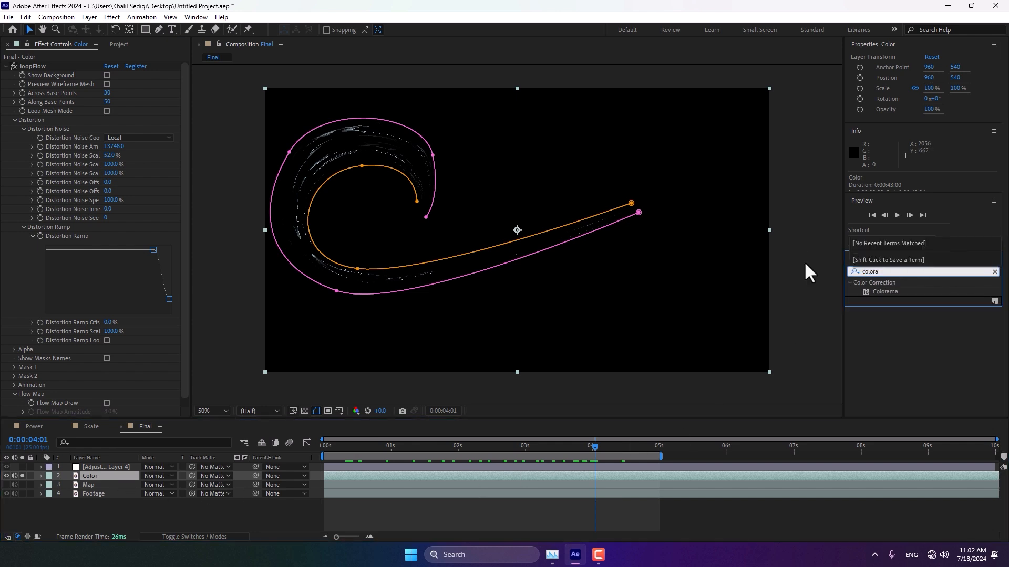
{"action": "double_click", "coordinate": [884, 291]}
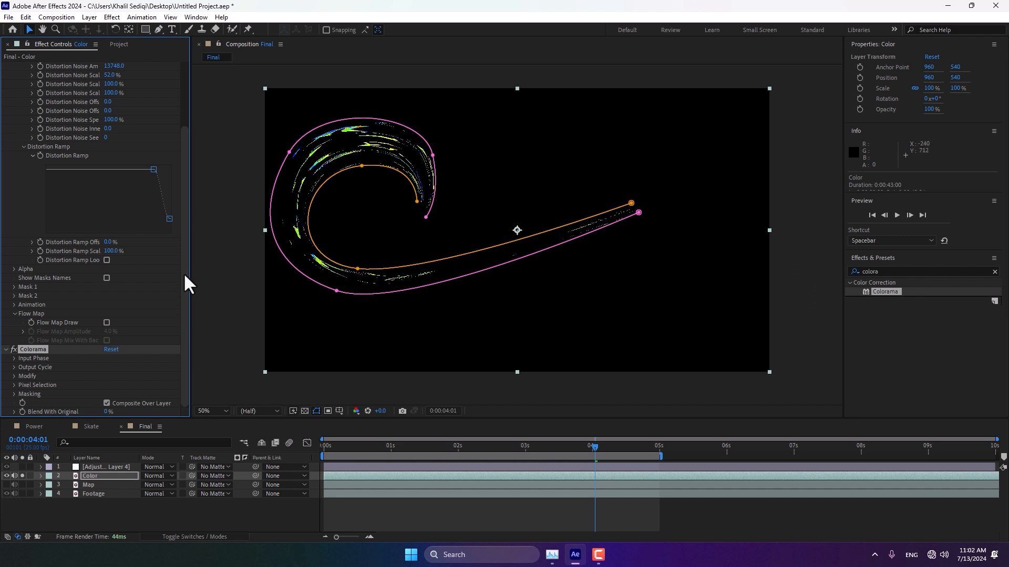
Step: Set Colorama's output cycle preset palette to Golden 1
{"action": "left_click", "coordinate": [14, 367]}
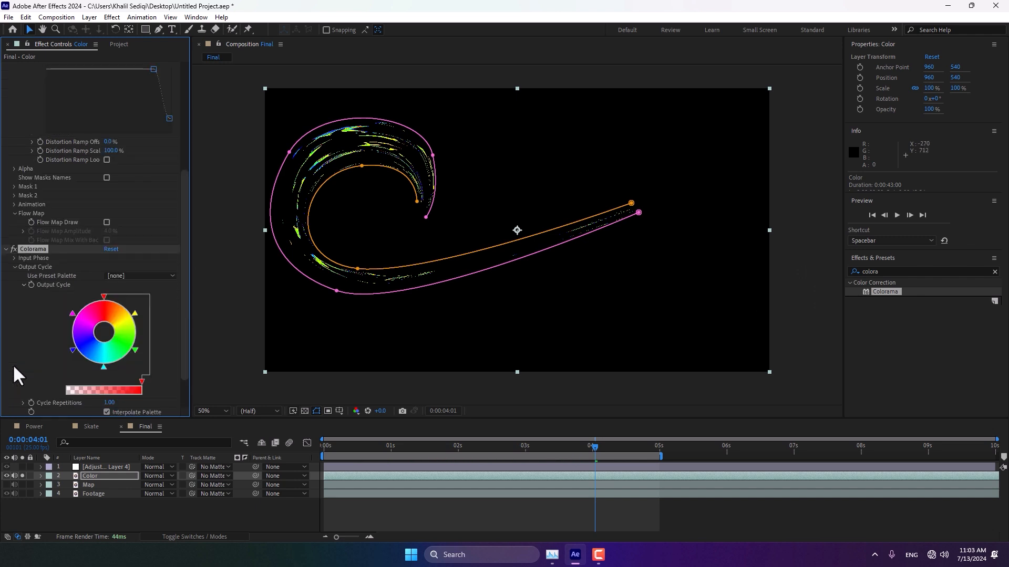
{"action": "left_click", "coordinate": [117, 276]}
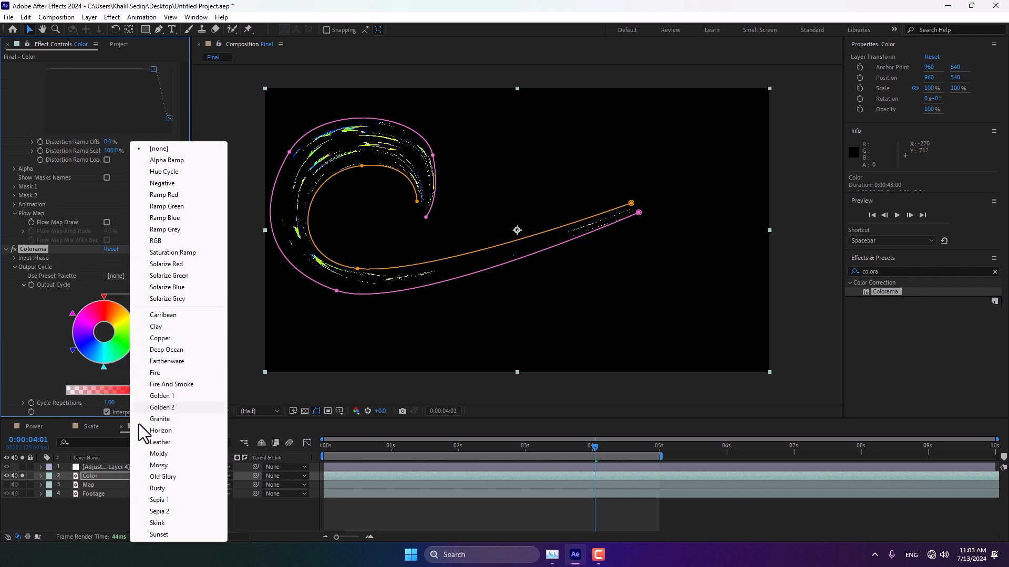
{"action": "left_click", "coordinate": [185, 396]}
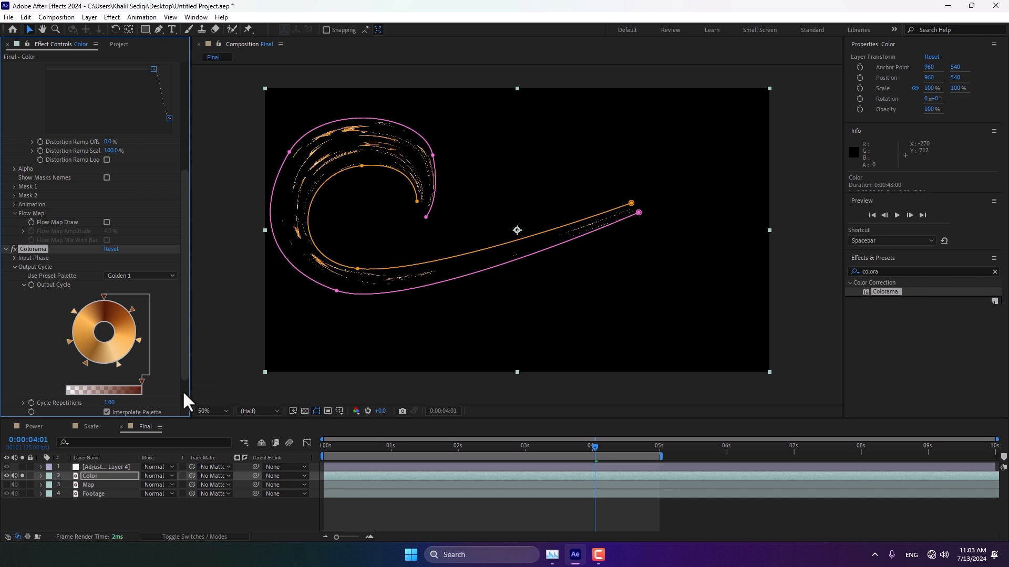
Step: Change the top output cycle color to a golden yellow, hex CF9C00
{"action": "double_click", "coordinate": [103, 296]}
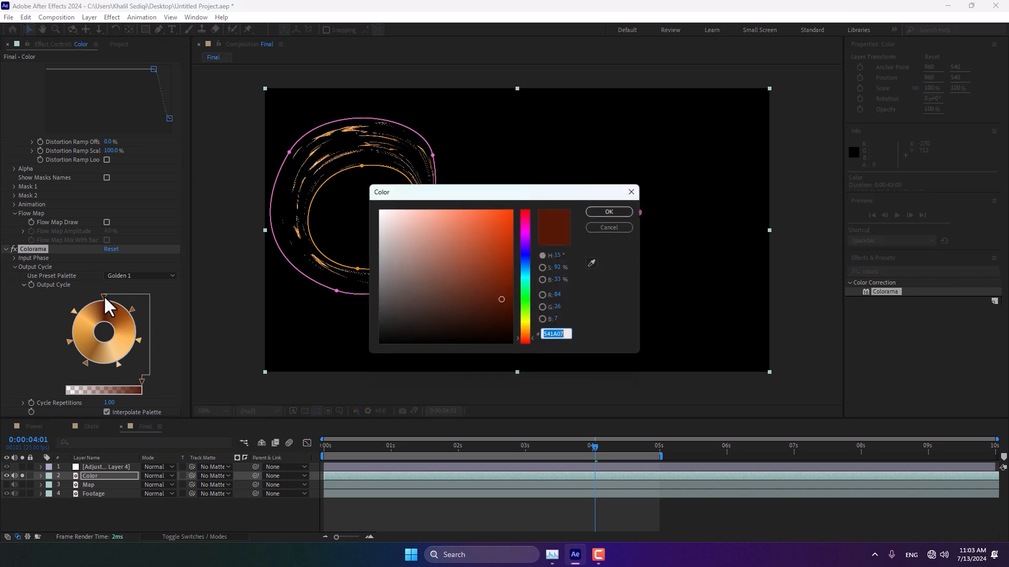
{"action": "left_click_drag", "start_coordinate": [528, 336], "coordinate": [512, 320]}
{"action": "left_click", "coordinate": [513, 214]}
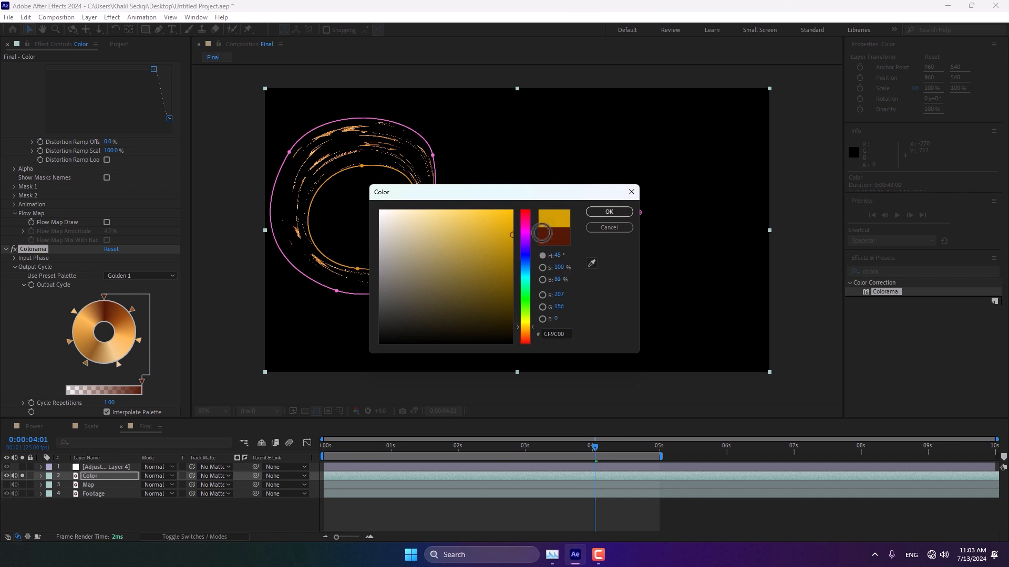
{"action": "left_click", "coordinate": [607, 212]}
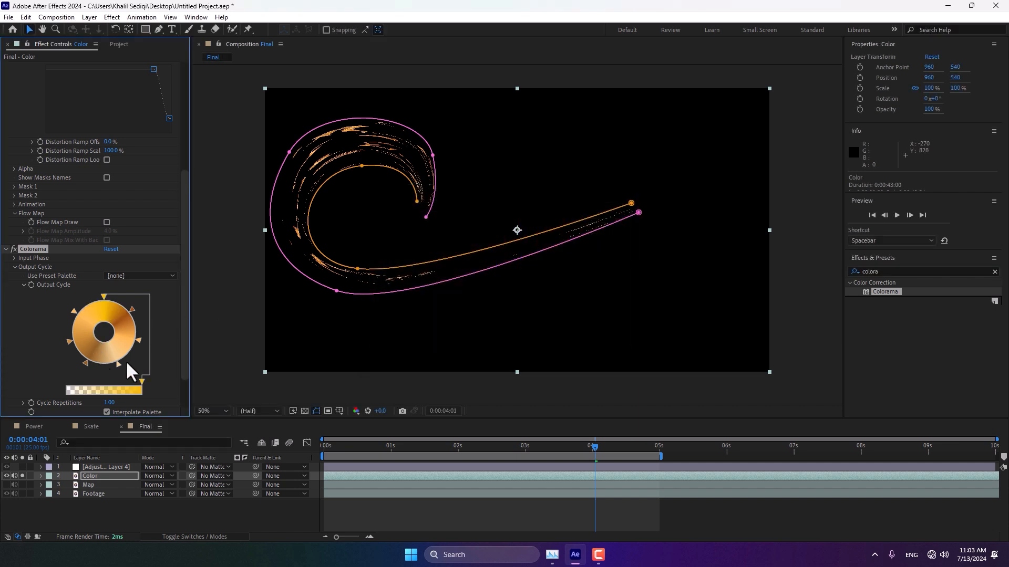
Step: Change the lower-right output cycle color to bright yellow-orange, hex FFB400
{"action": "double_click", "coordinate": [131, 309]}
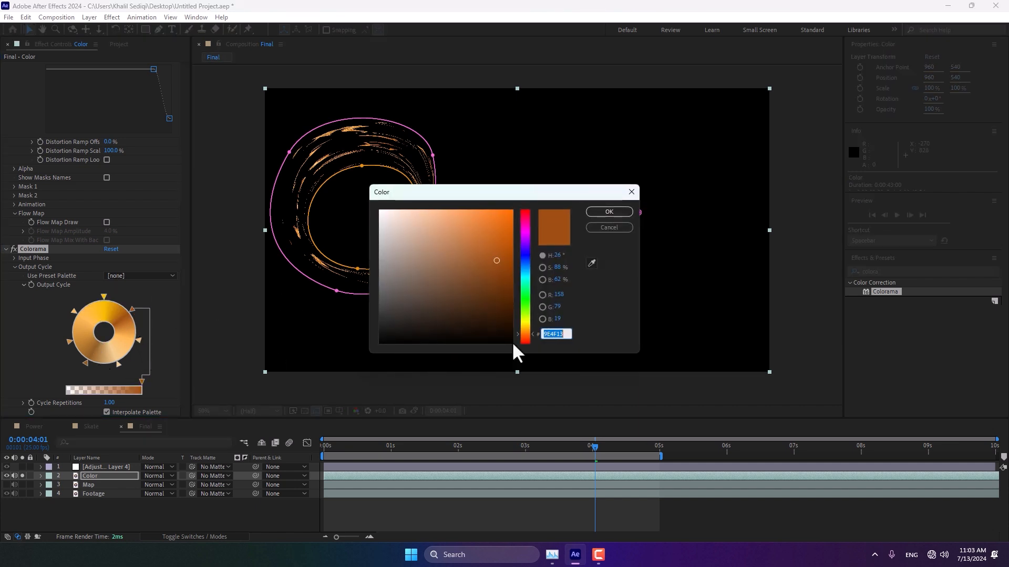
{"action": "left_click", "coordinate": [526, 328]}
{"action": "left_click_drag", "start_coordinate": [499, 278], "coordinate": [563, 175]}
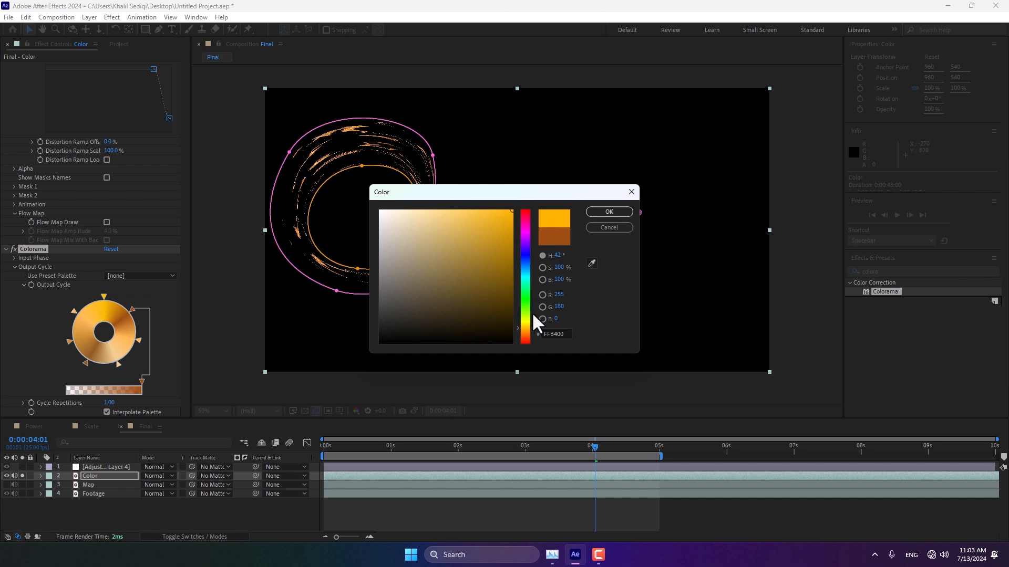
{"action": "left_click", "coordinate": [524, 318]}
{"action": "left_click", "coordinate": [604, 212]}
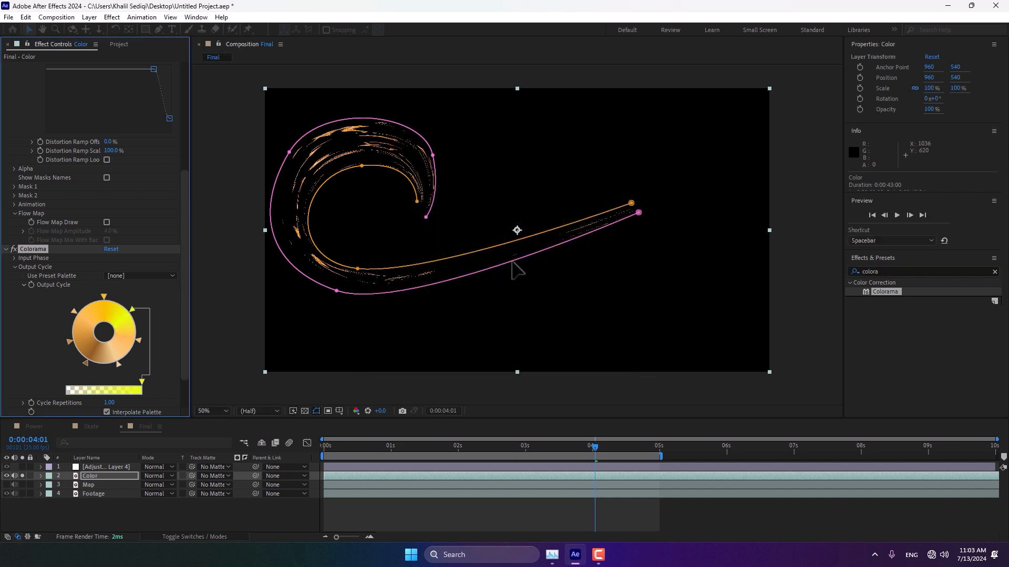
Step: Change the lower-left output cycle color to yellow-orange, hex FDB300
{"action": "double_click", "coordinate": [85, 362]}
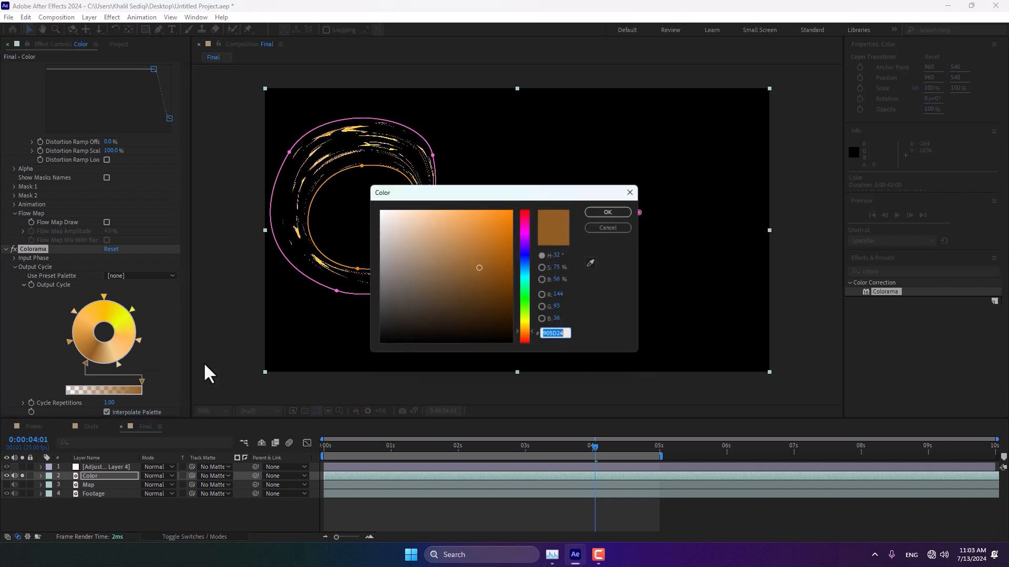
{"action": "left_click", "coordinate": [525, 327]}
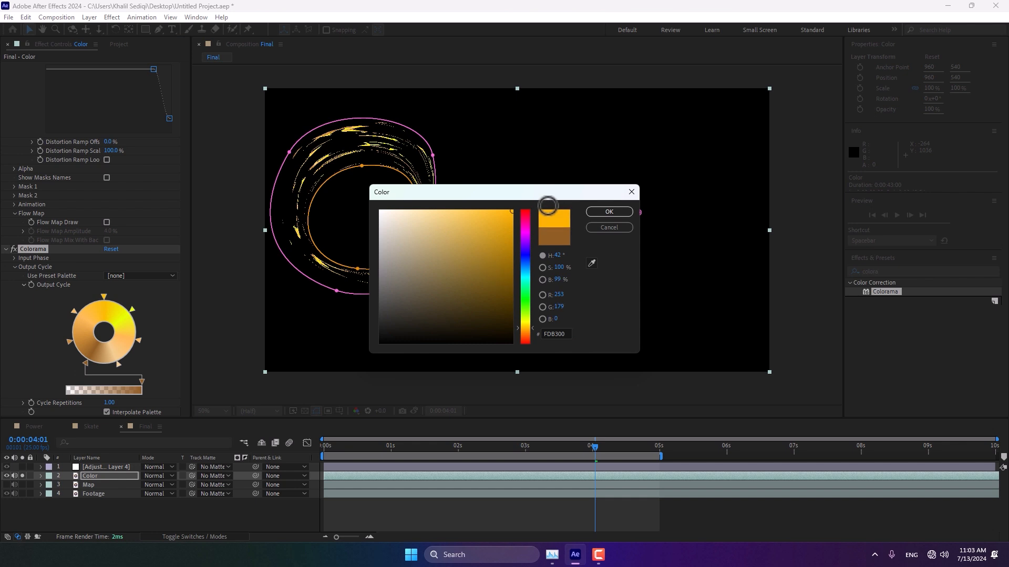
{"action": "left_click", "coordinate": [606, 211]}
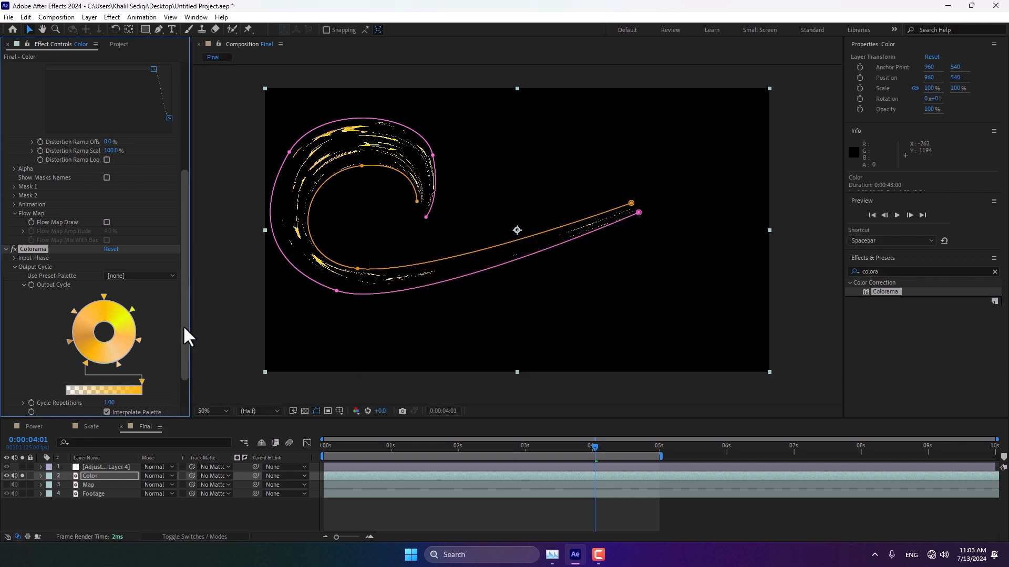
Step: Set the Color layer's Fast Box Blur radius to 2.5
{"action": "scroll", "coordinate": [182, 336], "scroll_direction": "down", "scroll_amount": 2}
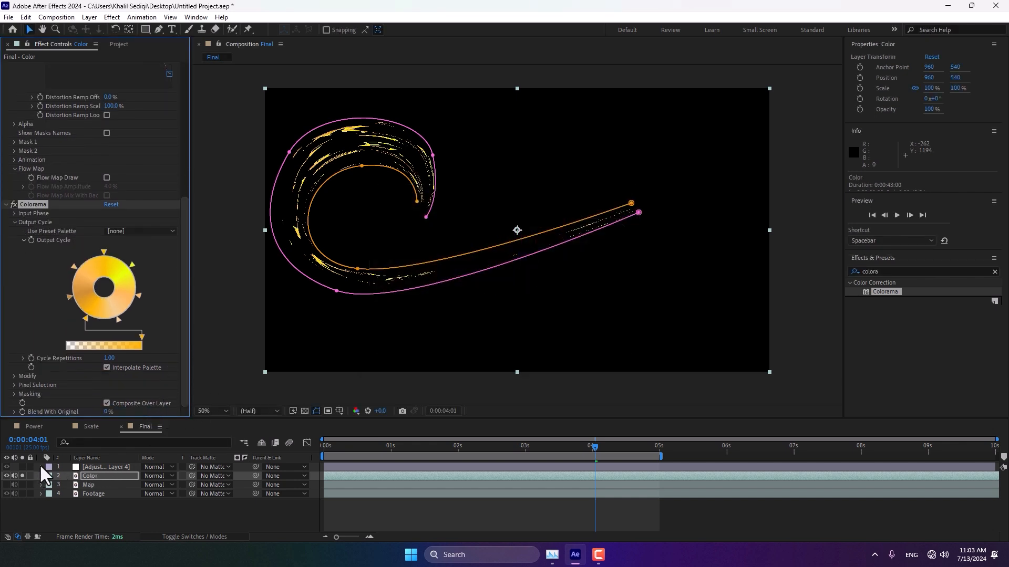
{"action": "left_click", "coordinate": [104, 474]}
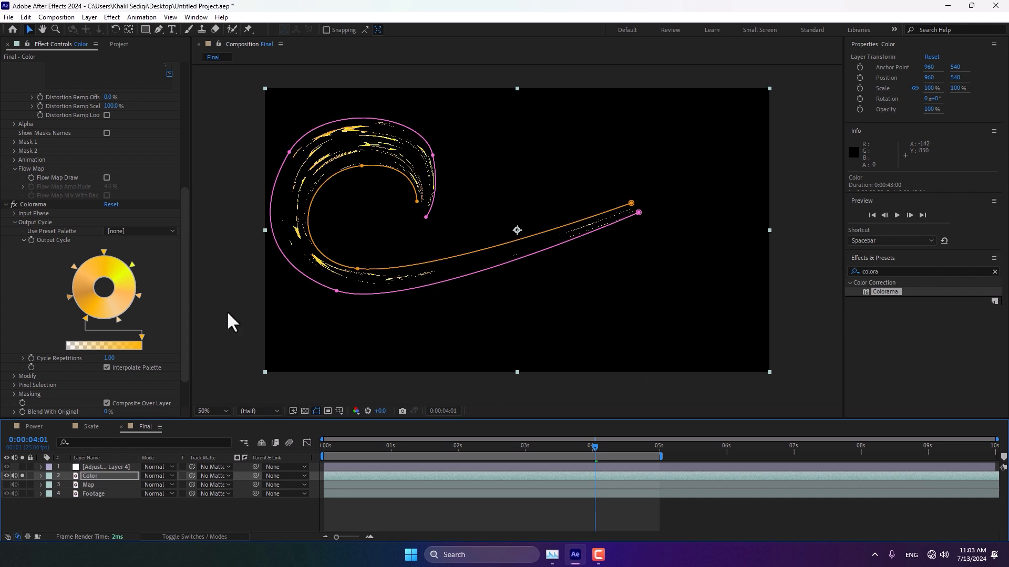
{"action": "scroll", "coordinate": [176, 304], "scroll_direction": "down", "scroll_amount": 1}
{"action": "scroll", "coordinate": [176, 307], "scroll_direction": "down", "scroll_amount": 3}
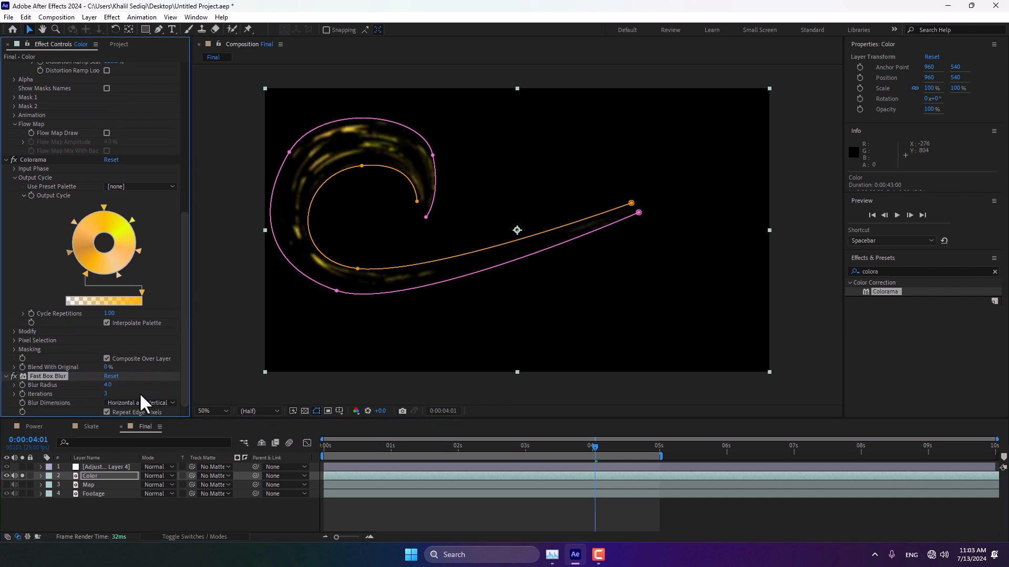
{"action": "left_click", "coordinate": [109, 386]}
{"action": "type", "text": "2.5"}
{"action": "key", "text": "Return"}
Step: Apply Glow to the Color layer with glow threshold 86.3% and glow radius 61
{"action": "double_click", "coordinate": [893, 271]}
{"action": "type", "text": "glo"}
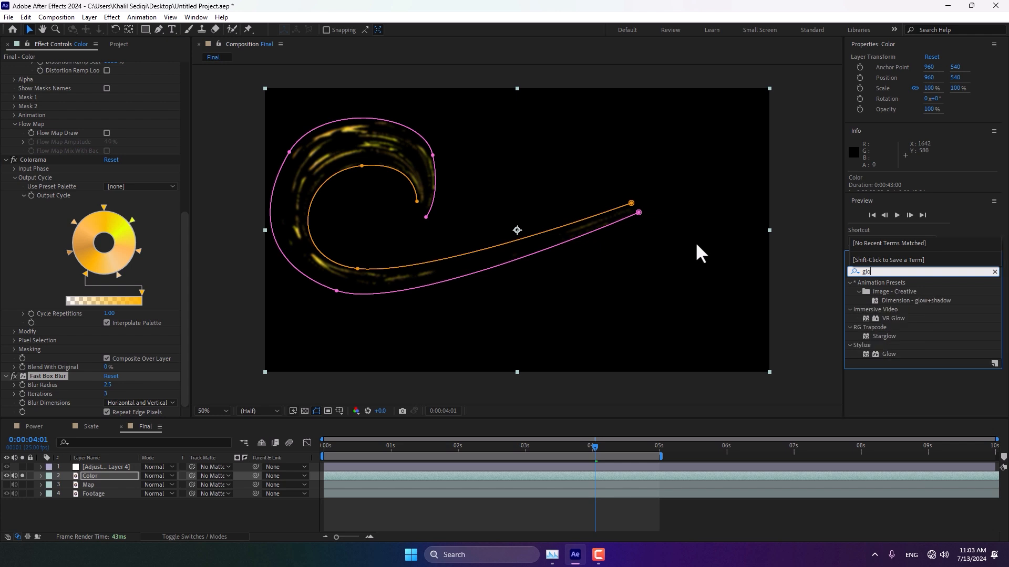
{"action": "type", "text": "w"}
{"action": "double_click", "coordinate": [883, 351]}
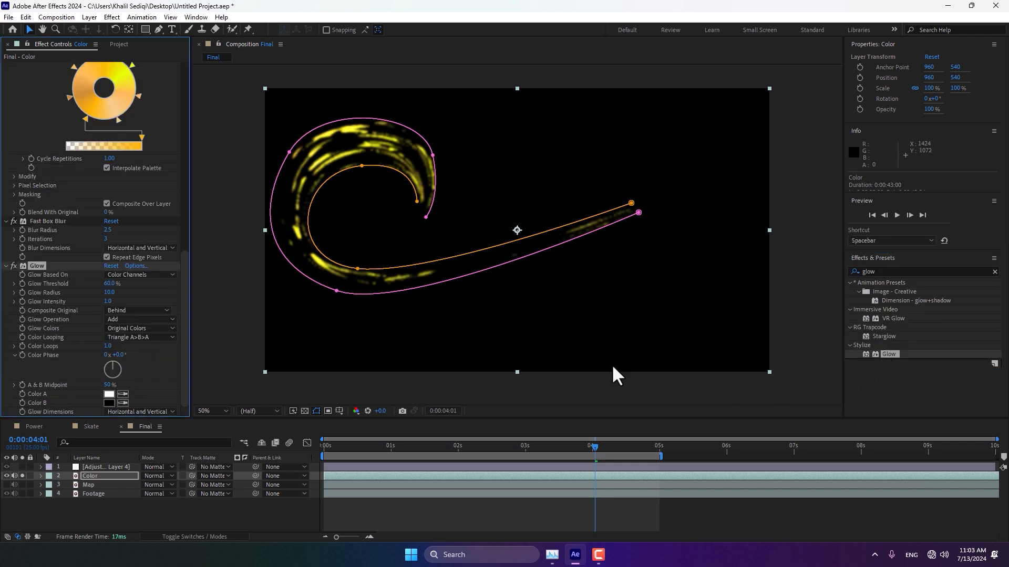
{"action": "mouse_move", "coordinate": [121, 284]}
{"action": "left_mouse_down"}
{"action": "mouse_move", "coordinate": [142, 287]}
{"action": "mouse_move", "coordinate": [118, 288]}
{"action": "mouse_move", "coordinate": [132, 288]}
{"action": "left_mouse_up"}
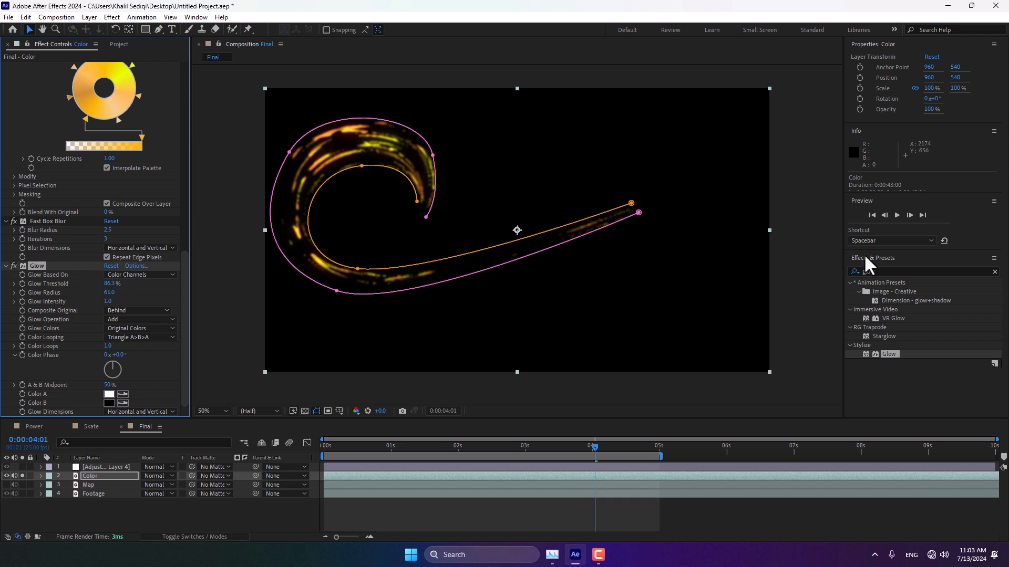
Step: Add a second Glow with threshold 66.7% and radius 88
{"action": "double_click", "coordinate": [885, 355]}
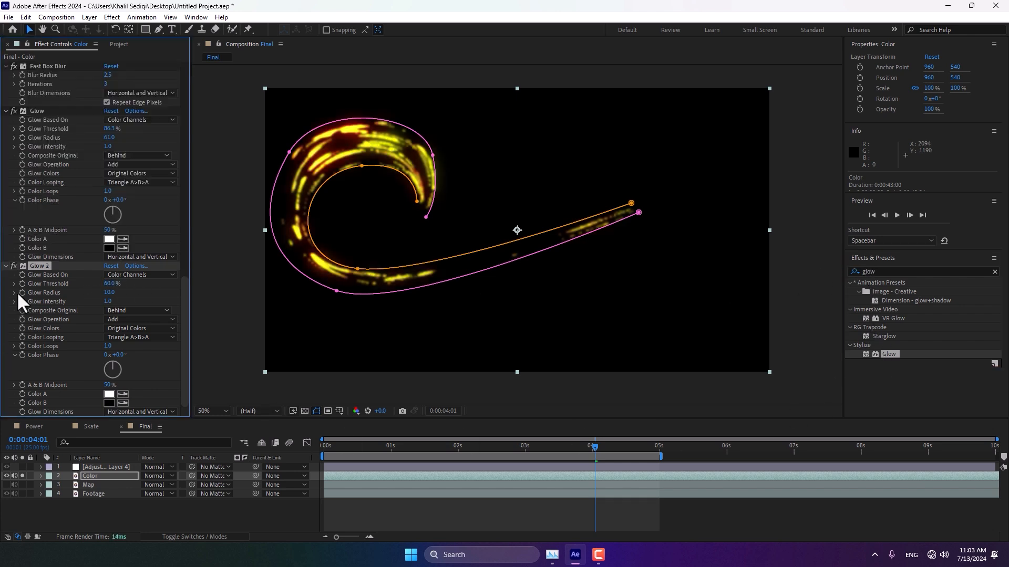
{"action": "mouse_move", "coordinate": [108, 284]}
{"action": "left_mouse_down"}
{"action": "mouse_move", "coordinate": [147, 280]}
{"action": "mouse_move", "coordinate": [101, 284]}
{"action": "mouse_move", "coordinate": [151, 291]}
{"action": "mouse_move", "coordinate": [89, 287]}
{"action": "left_mouse_up"}
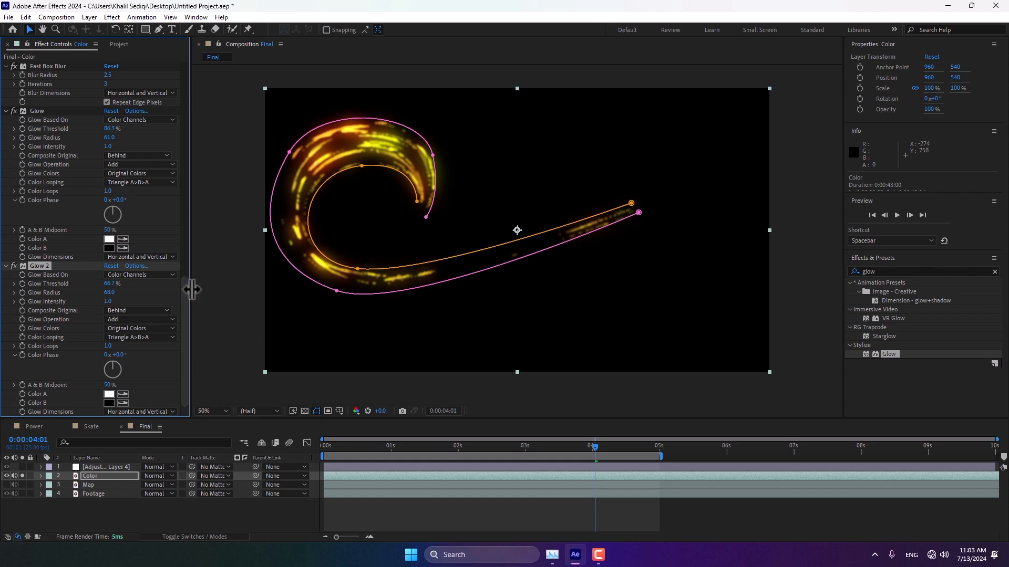
{"action": "left_click_drag", "start_coordinate": [188, 275], "coordinate": [241, 46]}
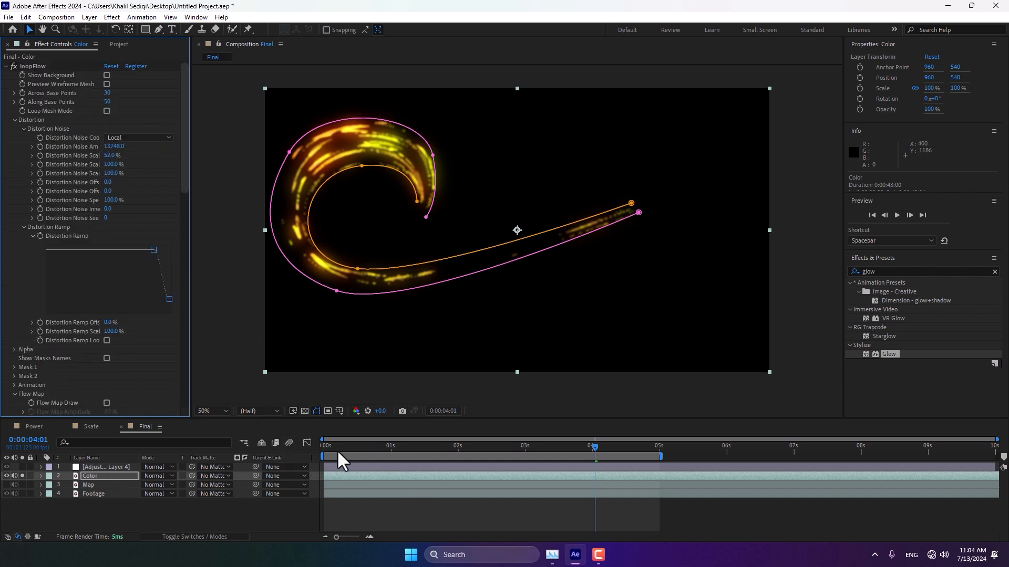
Step: Retune loopFlow's distortion noise amplitude to about 16158 and noise scale to 51%, scrubbing and playing back the animation
{"action": "left_click_drag", "start_coordinate": [338, 451], "coordinate": [465, 465]}
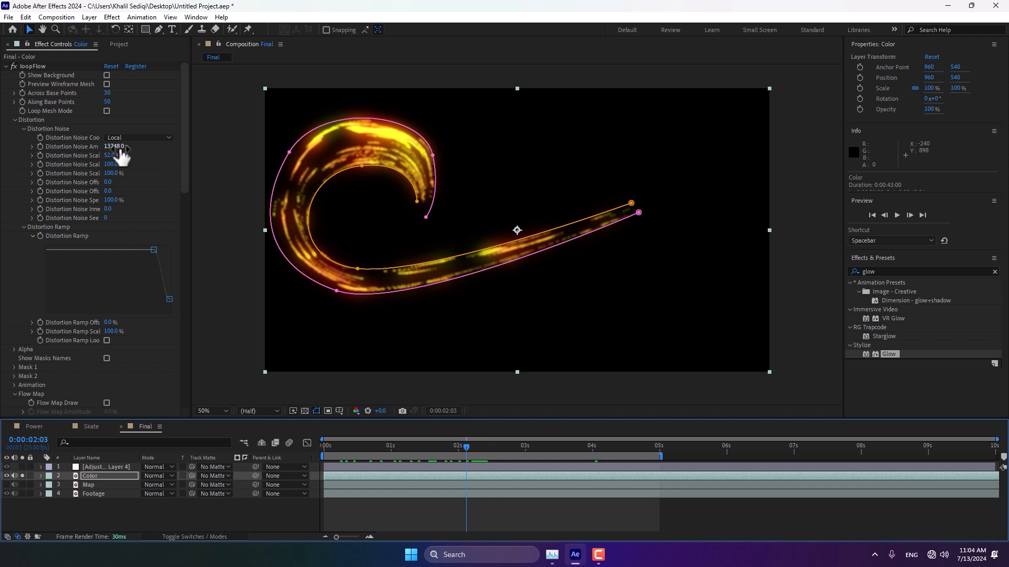
{"action": "mouse_move", "coordinate": [112, 156]}
{"action": "left_mouse_down"}
{"action": "mouse_move", "coordinate": [96, 157]}
{"action": "mouse_move", "coordinate": [104, 157]}
{"action": "left_mouse_up"}
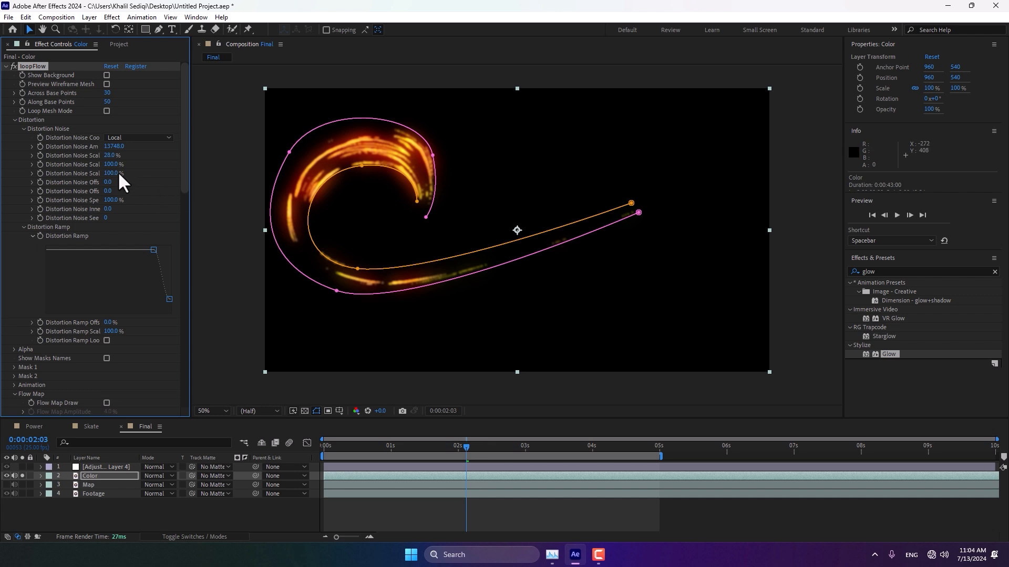
{"action": "mouse_move", "coordinate": [116, 148]}
{"action": "left_mouse_down"}
{"action": "mouse_move", "coordinate": [68, 193]}
{"action": "mouse_move", "coordinate": [310, 475]}
{"action": "left_mouse_up"}
{"action": "left_click_drag", "start_coordinate": [348, 446], "coordinate": [436, 463]}
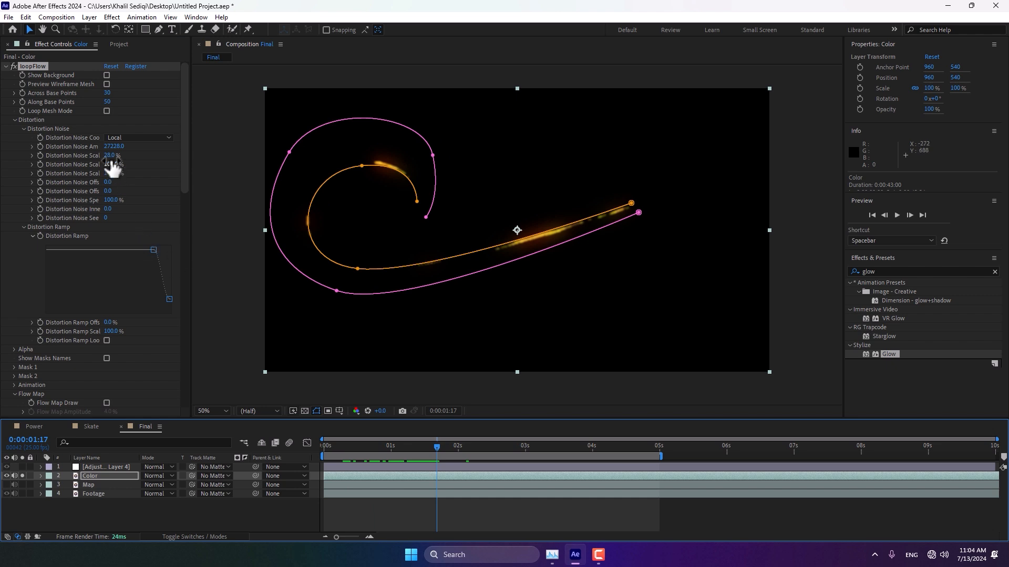
{"action": "left_click_drag", "start_coordinate": [111, 147], "coordinate": [100, 321]}
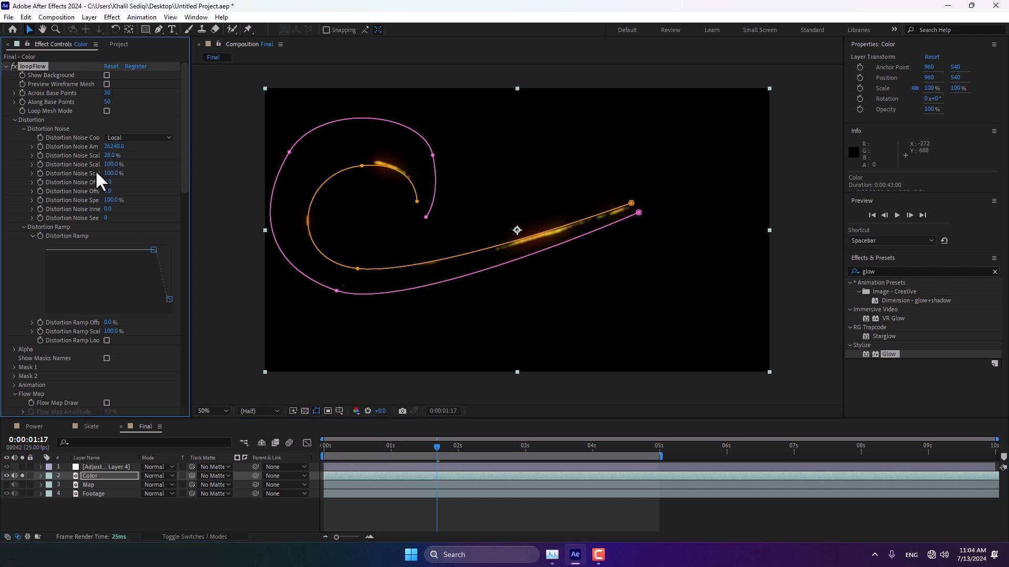
{"action": "mouse_move", "coordinate": [108, 156]}
{"action": "left_mouse_down"}
{"action": "mouse_move", "coordinate": [126, 154]}
{"action": "mouse_move", "coordinate": [103, 163]}
{"action": "left_mouse_up"}
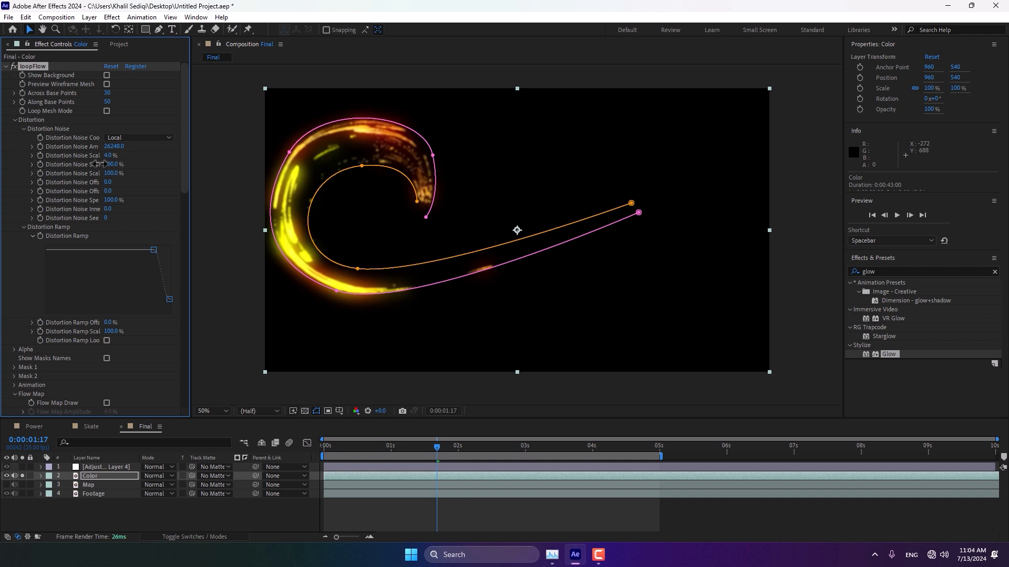
{"action": "mouse_move", "coordinate": [359, 441]}
{"action": "left_mouse_down"}
{"action": "mouse_move", "coordinate": [338, 442]}
{"action": "mouse_move", "coordinate": [556, 427]}
{"action": "mouse_move", "coordinate": [367, 447]}
{"action": "left_mouse_up"}
{"action": "left_click_drag", "start_coordinate": [109, 156], "coordinate": [0, 415]}
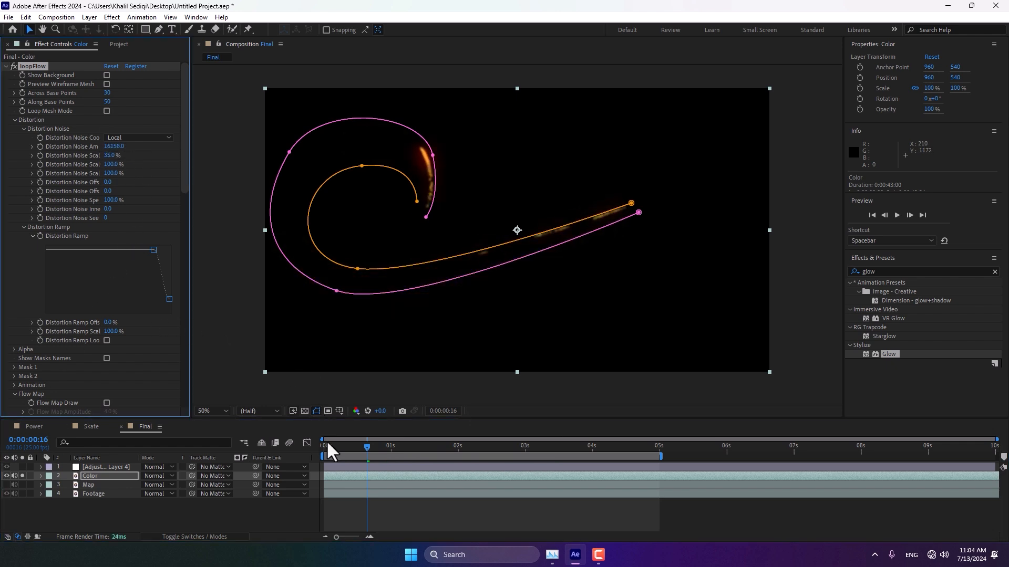
{"action": "left_click_drag", "start_coordinate": [368, 447], "coordinate": [636, 436]}
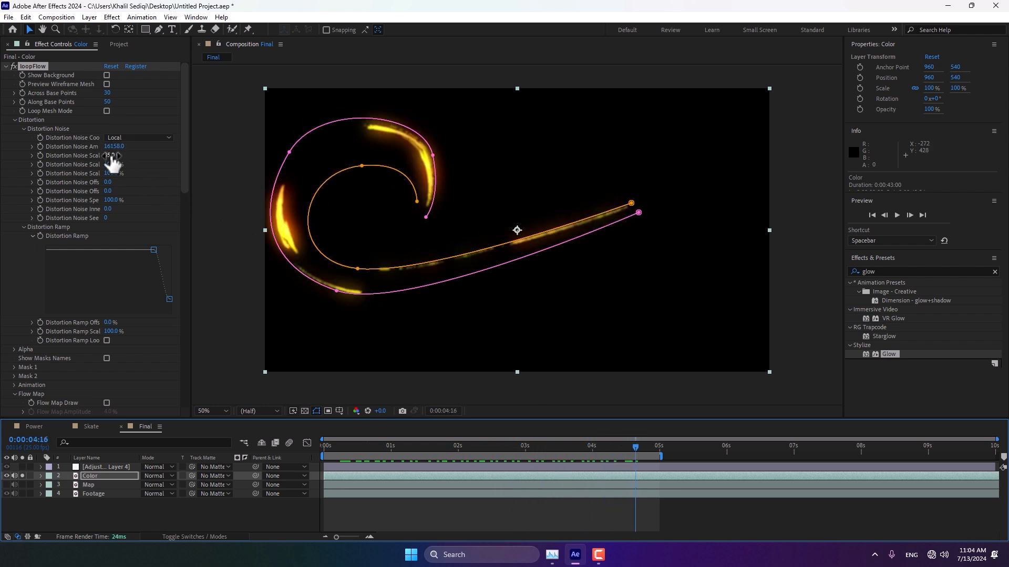
{"action": "left_click_drag", "start_coordinate": [111, 156], "coordinate": [119, 152]}
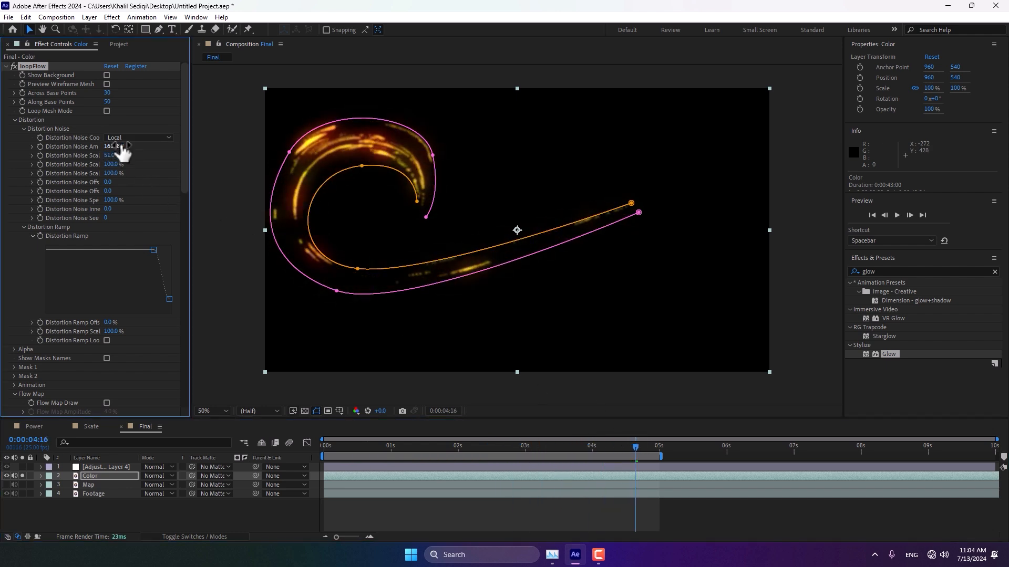
{"action": "left_click_drag", "start_coordinate": [361, 449], "coordinate": [298, 454]}
{"action": "key", "text": "space"}
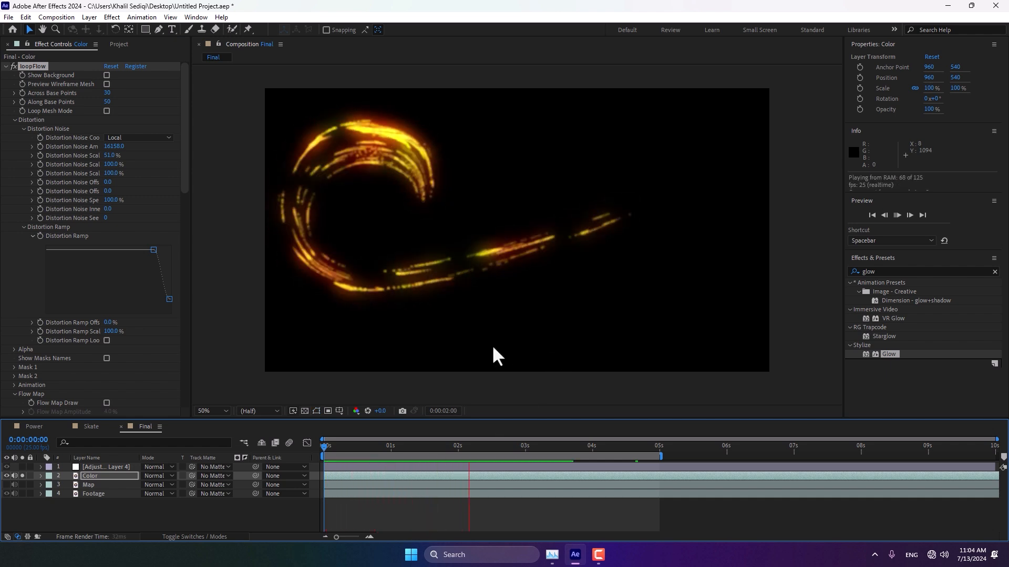
Step: Stop the preview, unsolo the Color layer to show the footage, and set its blending mode to Add
{"action": "key", "text": "space"}
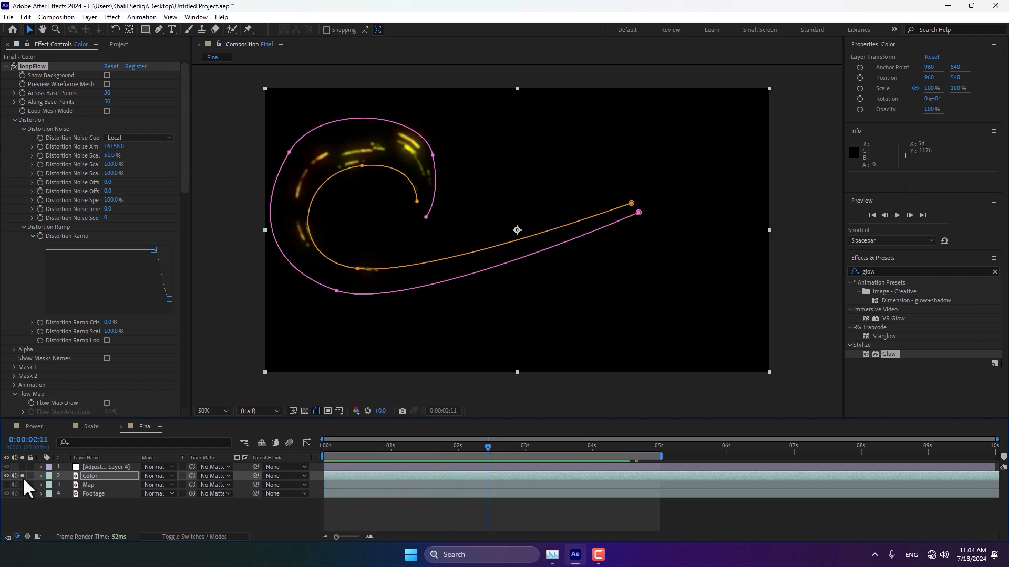
{"action": "left_click", "coordinate": [22, 476]}
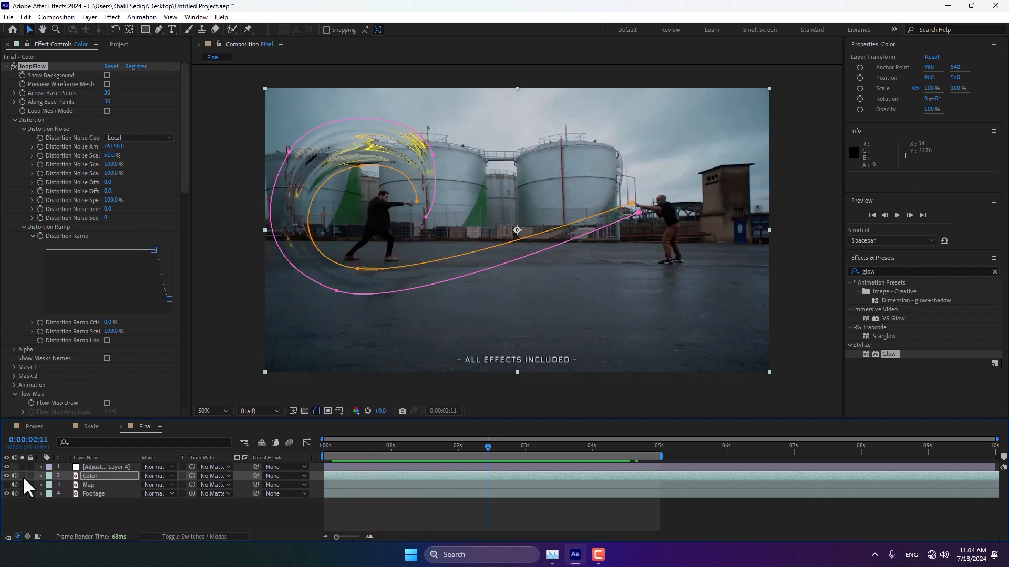
{"action": "left_click", "coordinate": [155, 477]}
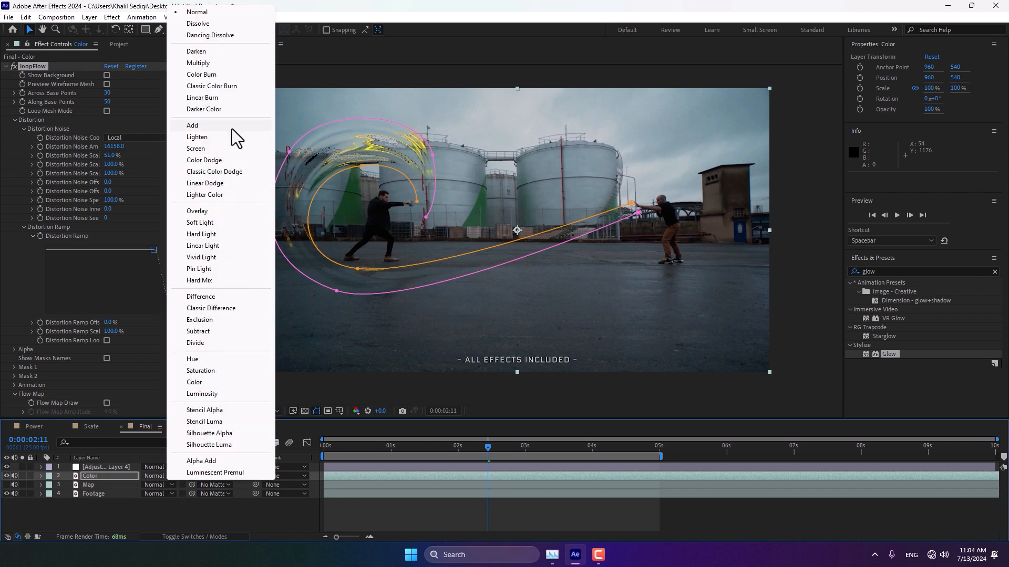
{"action": "left_click", "coordinate": [231, 126]}
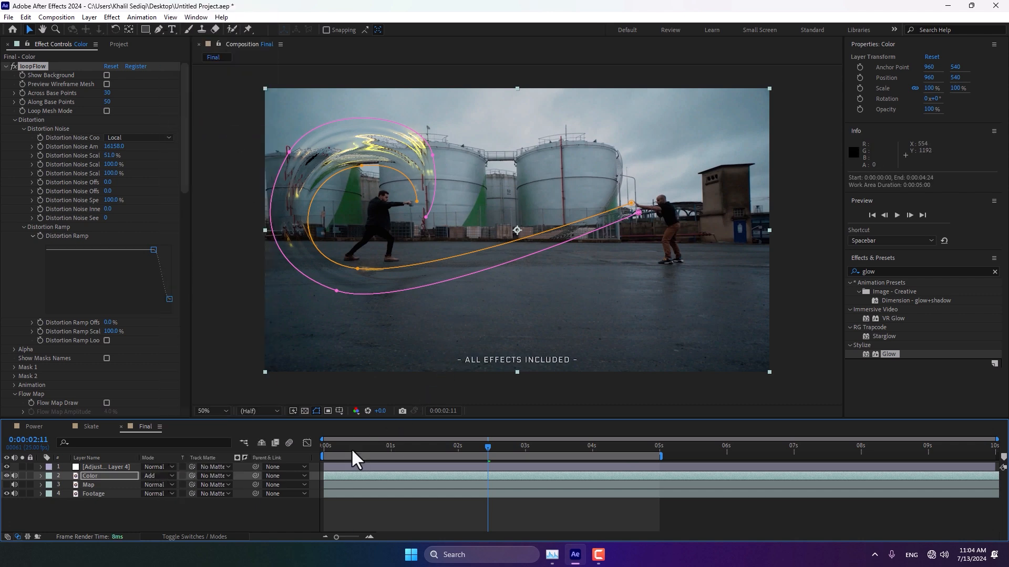
Step: Return to the start of the timeline and play back the composite animation
{"action": "left_click_drag", "start_coordinate": [352, 451], "coordinate": [284, 455]}
{"action": "key", "text": "space"}
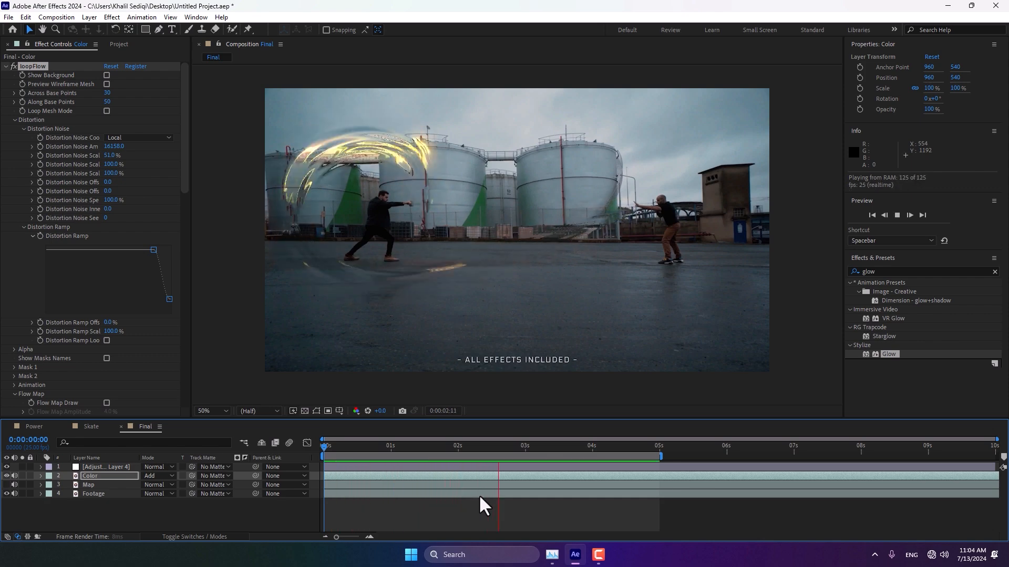
Step: Apply a third Glow to the Color layer and set its glow threshold to 69%
{"action": "left_click", "coordinate": [121, 476]}
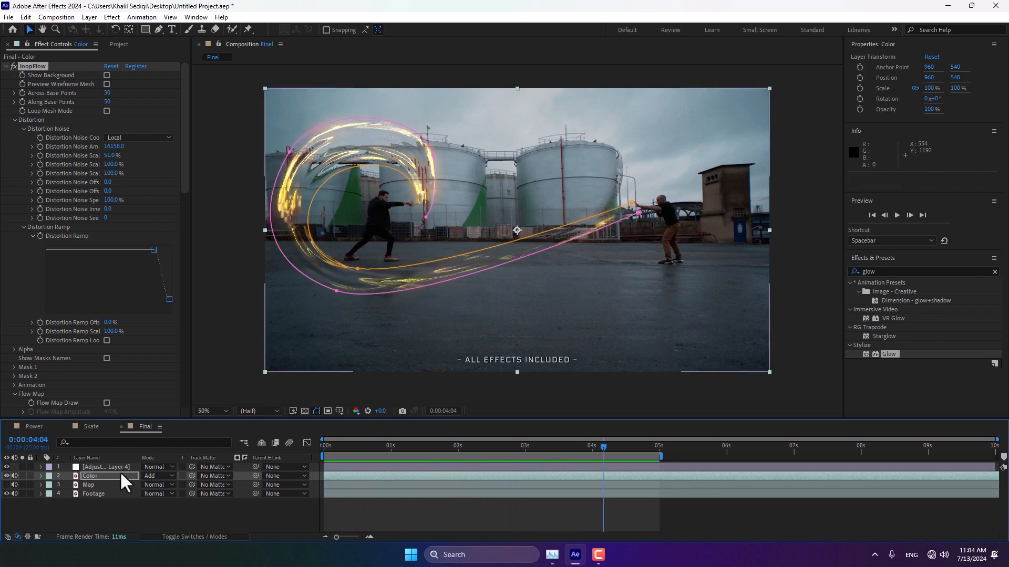
{"action": "left_click", "coordinate": [113, 475]}
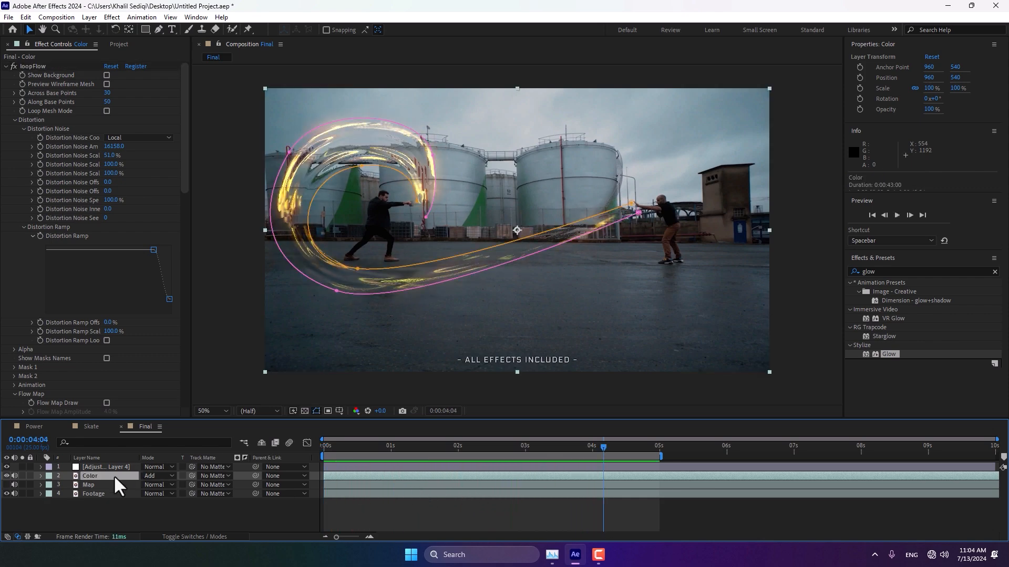
{"action": "double_click", "coordinate": [887, 353]}
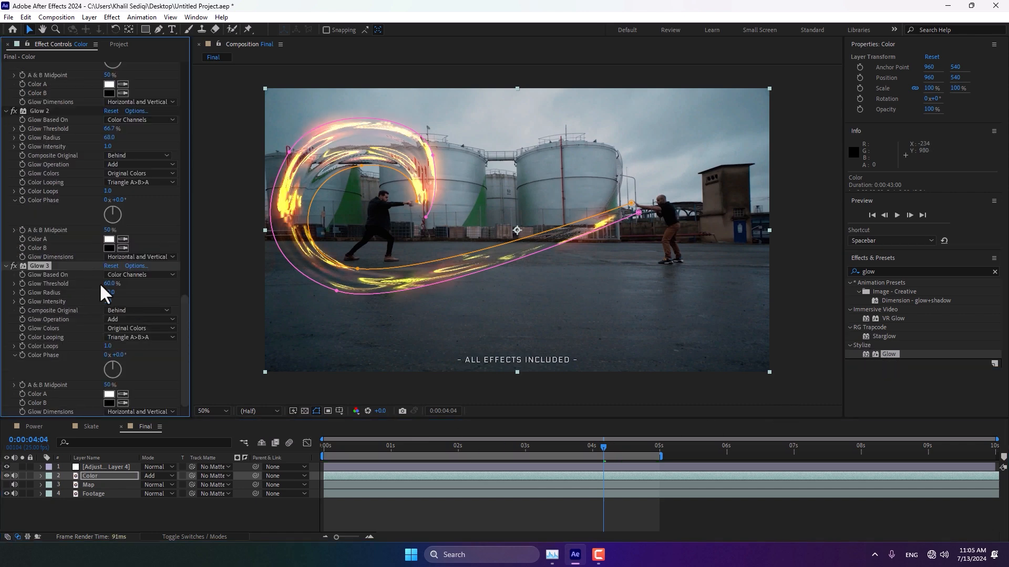
{"action": "left_click_drag", "start_coordinate": [110, 284], "coordinate": [130, 293]}
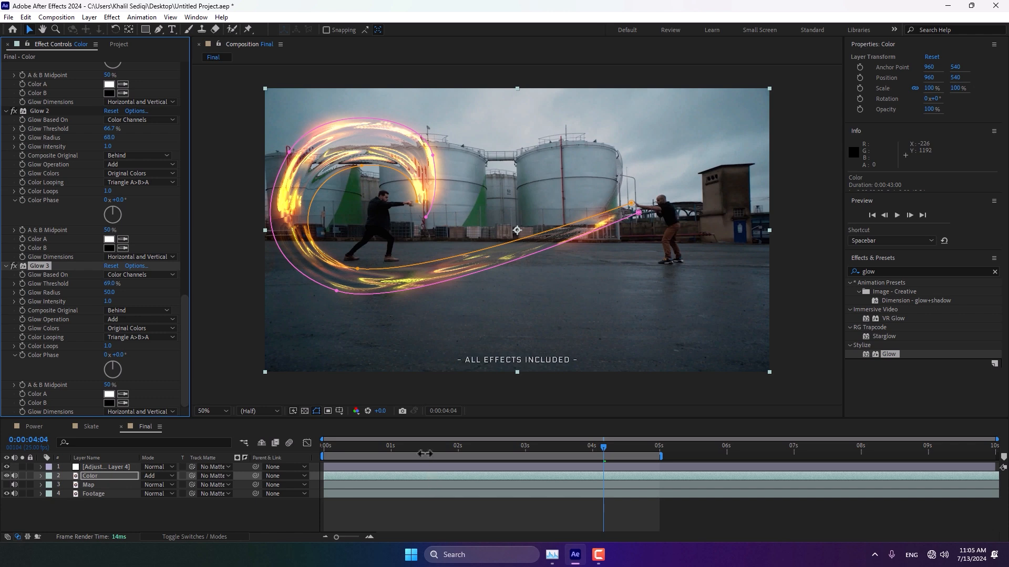
Step: Search the effects for hue and apply Hue/Saturation to the Color layer
{"action": "left_click_drag", "start_coordinate": [423, 449], "coordinate": [322, 452]}
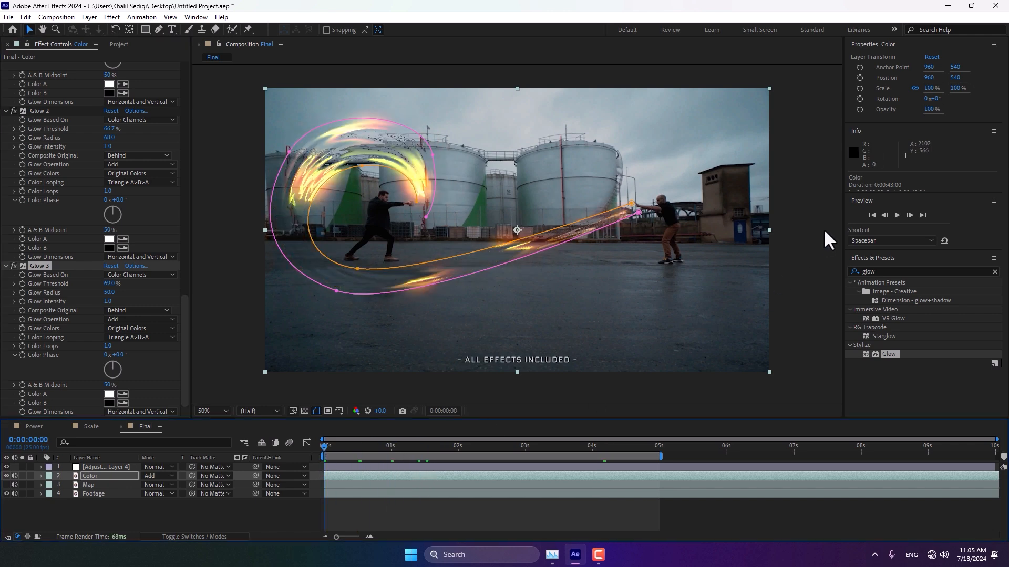
{"action": "left_click", "coordinate": [876, 271]}
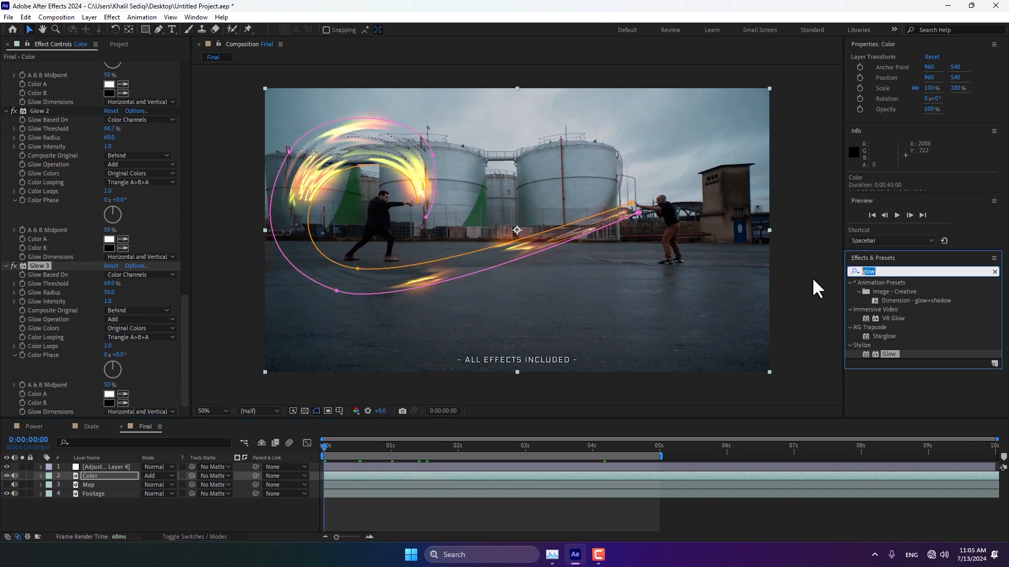
{"action": "type", "text": "hue"}
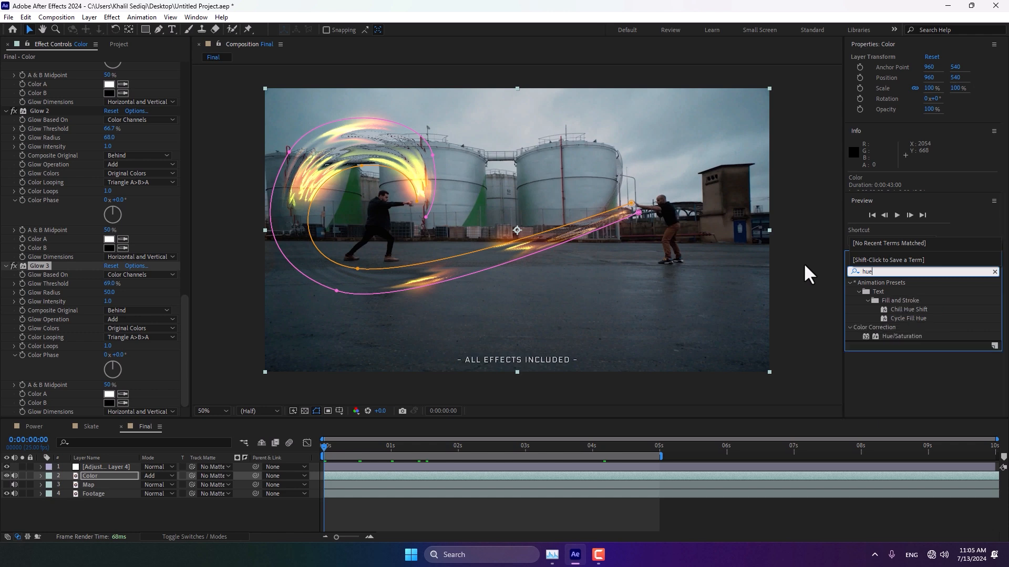
{"action": "double_click", "coordinate": [888, 335]}
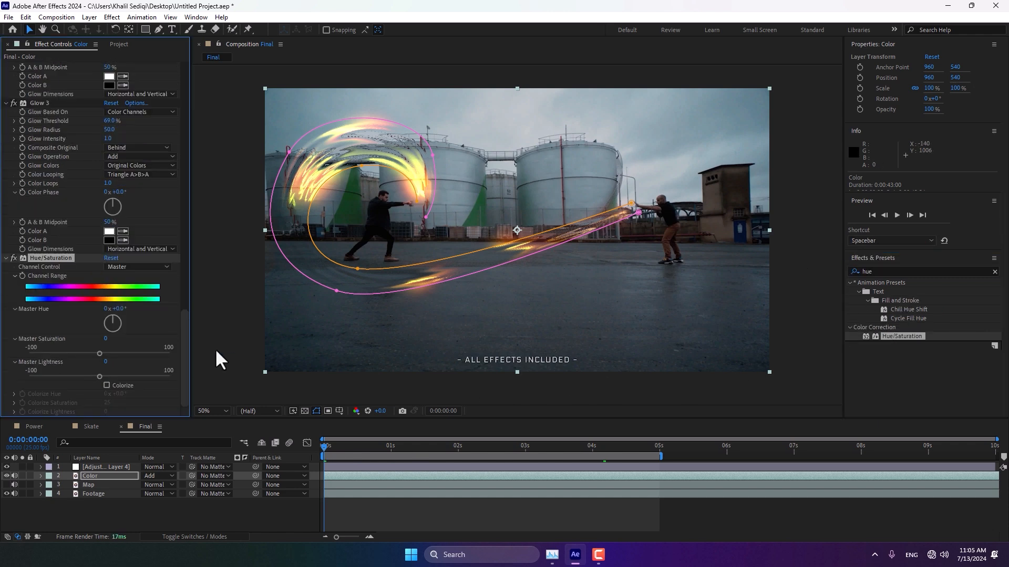
Step: Shift the Hue/Saturation master hue to 1x+67° and preview the recoloured effect from the start
{"action": "left_click_drag", "start_coordinate": [114, 309], "coordinate": [307, 274]}
{"action": "left_click_drag", "start_coordinate": [344, 445], "coordinate": [297, 445]}
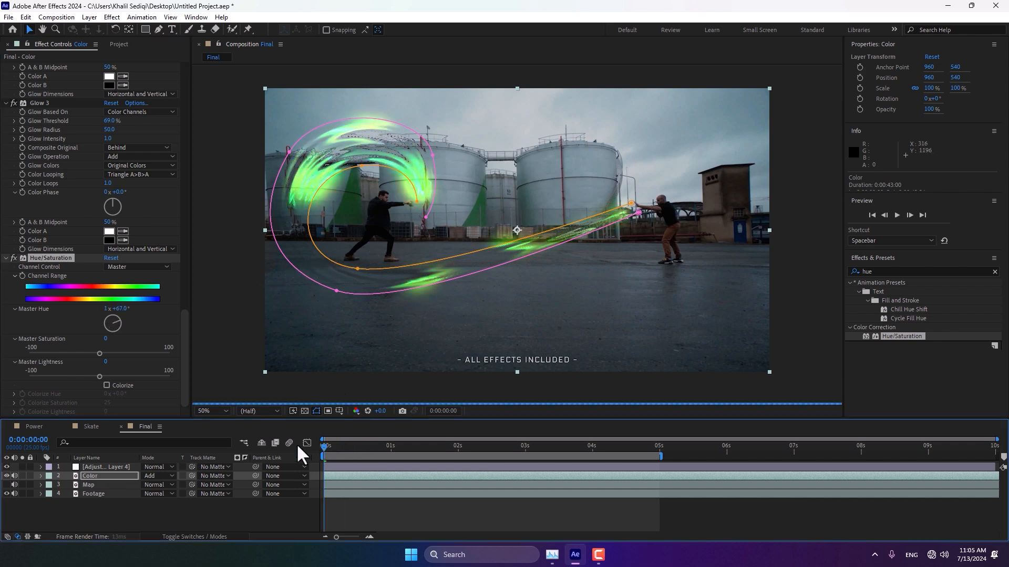
{"action": "key", "text": "space"}
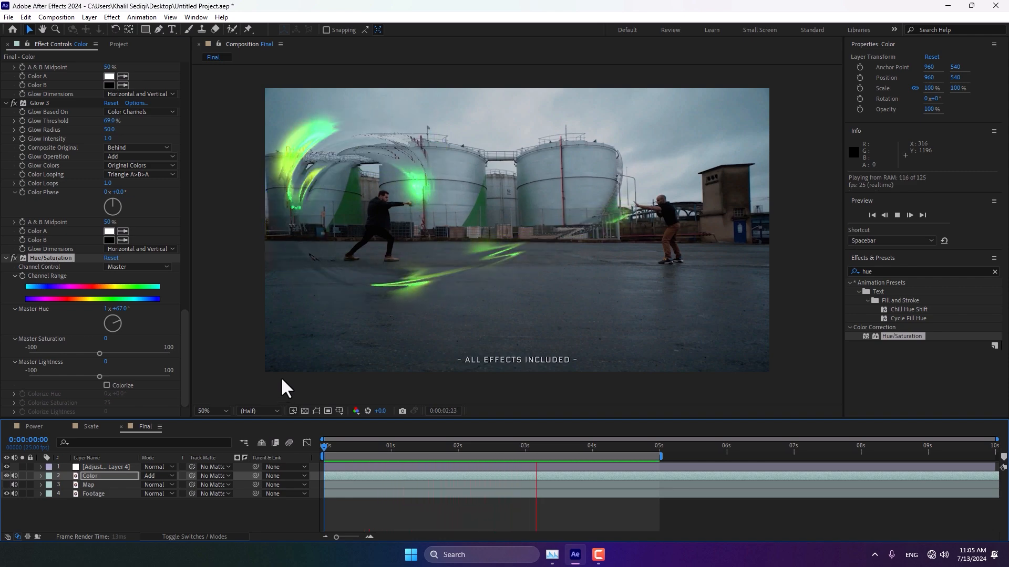
{"action": "key", "text": "space"}
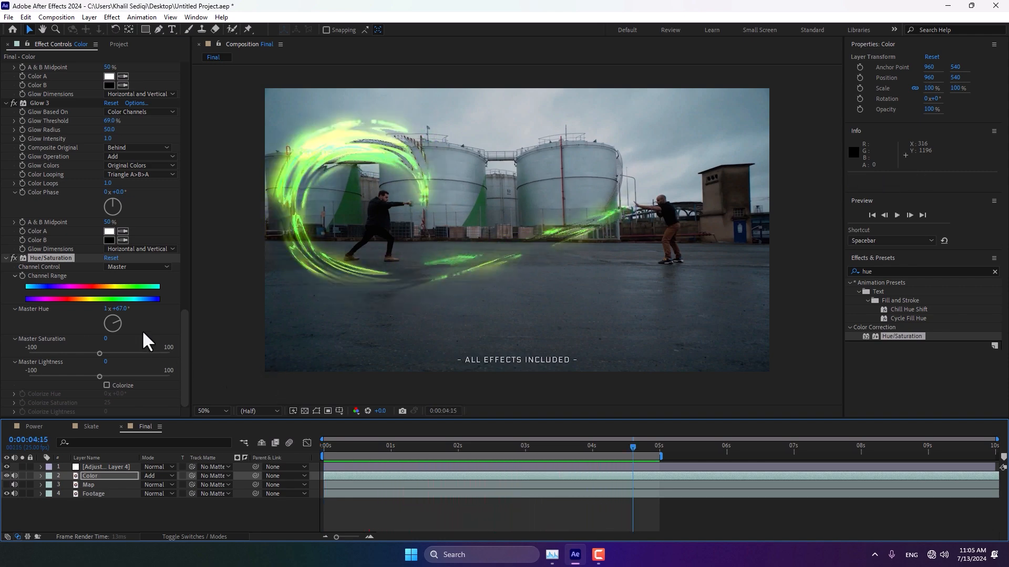
Step: Set the master hue to about 1x+348° and play back the animation
{"action": "left_click_drag", "start_coordinate": [127, 308], "coordinate": [273, 313]}
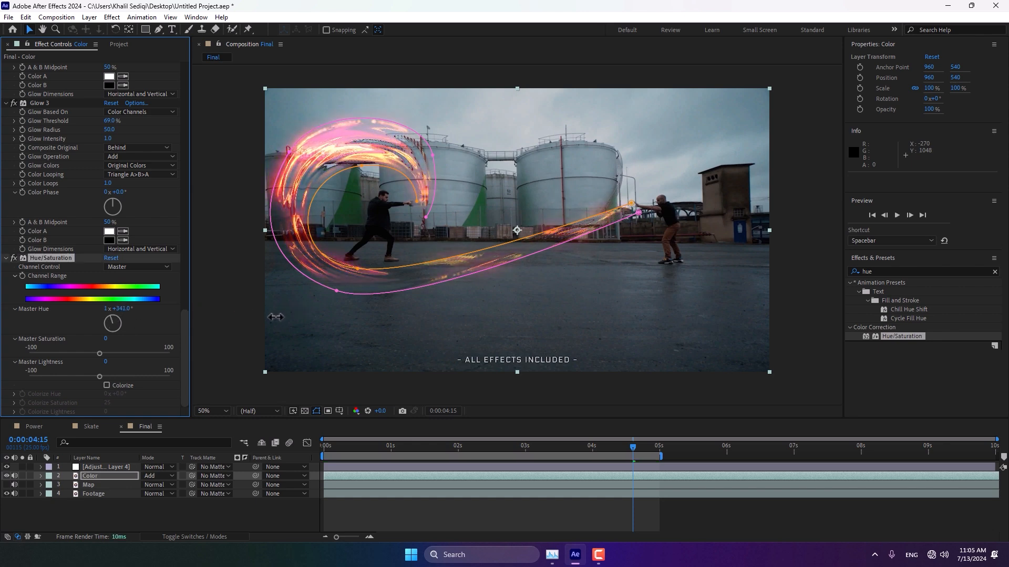
{"action": "key", "text": "space"}
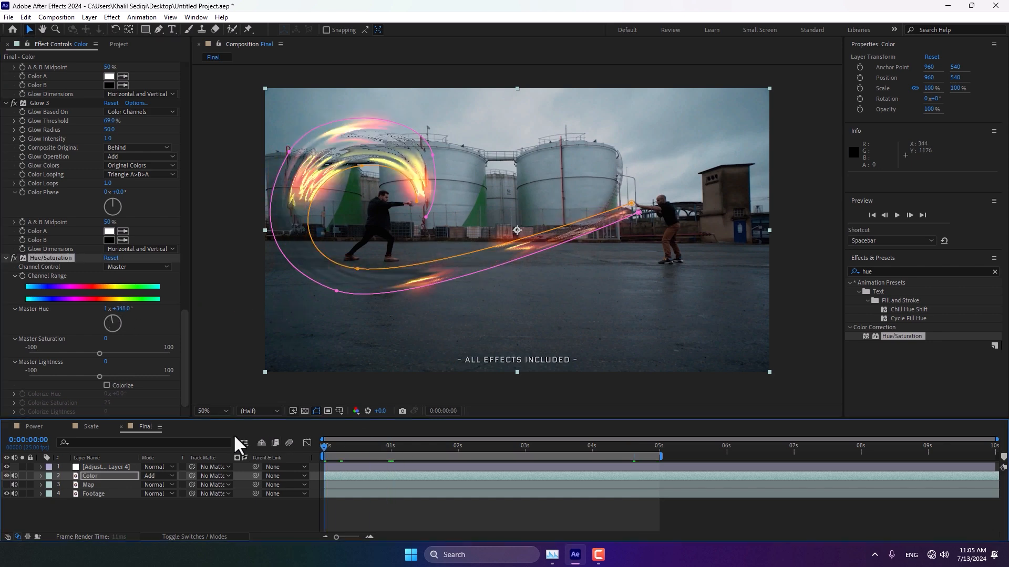